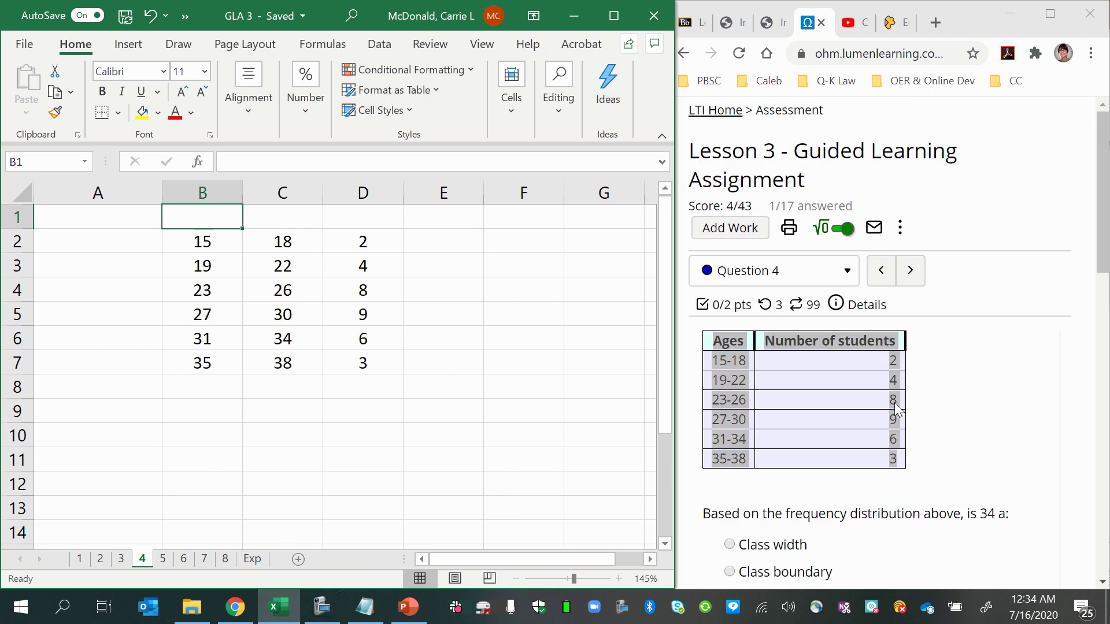
Compare the quiz with the spreadsheet, selecting lower limits B2:B7 and upper limits C2:C7.
left_click(831, 450)
left_click(893, 488)
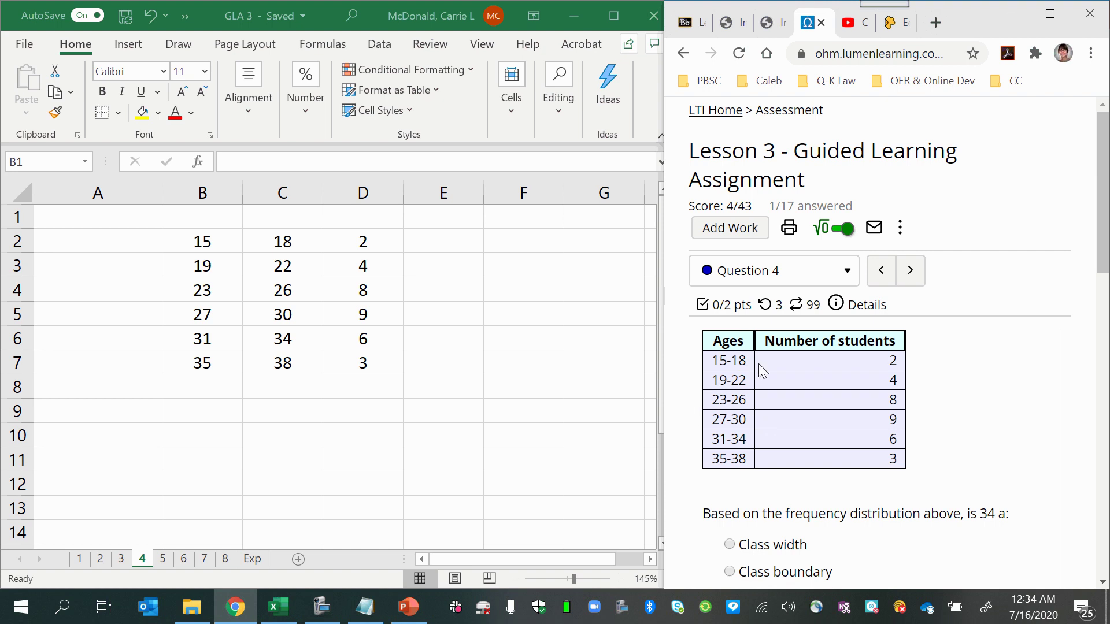
scroll(726, 387, "down", 1)
scroll(734, 427, "down", 1)
scroll(752, 465, "down", 1)
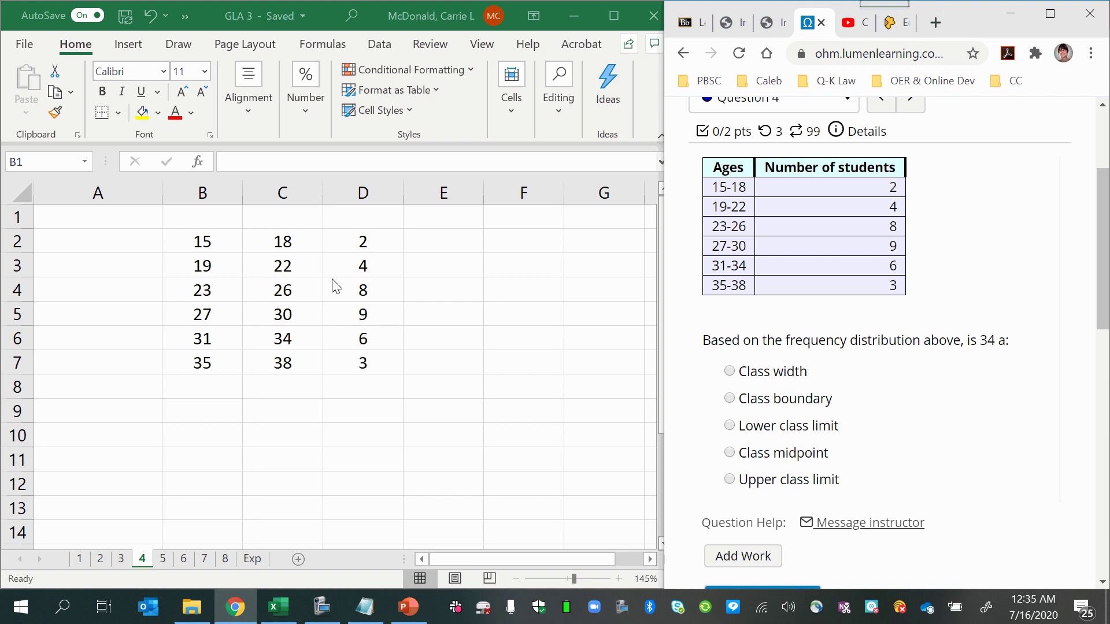
left_click(195, 246)
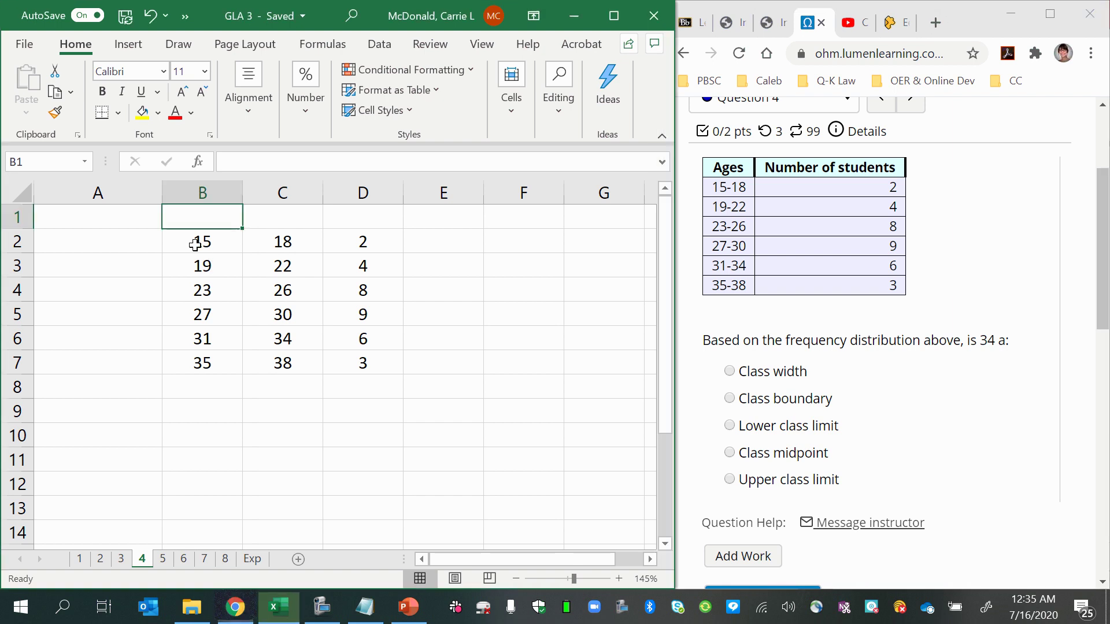
left_click(195, 245)
left_click(730, 189)
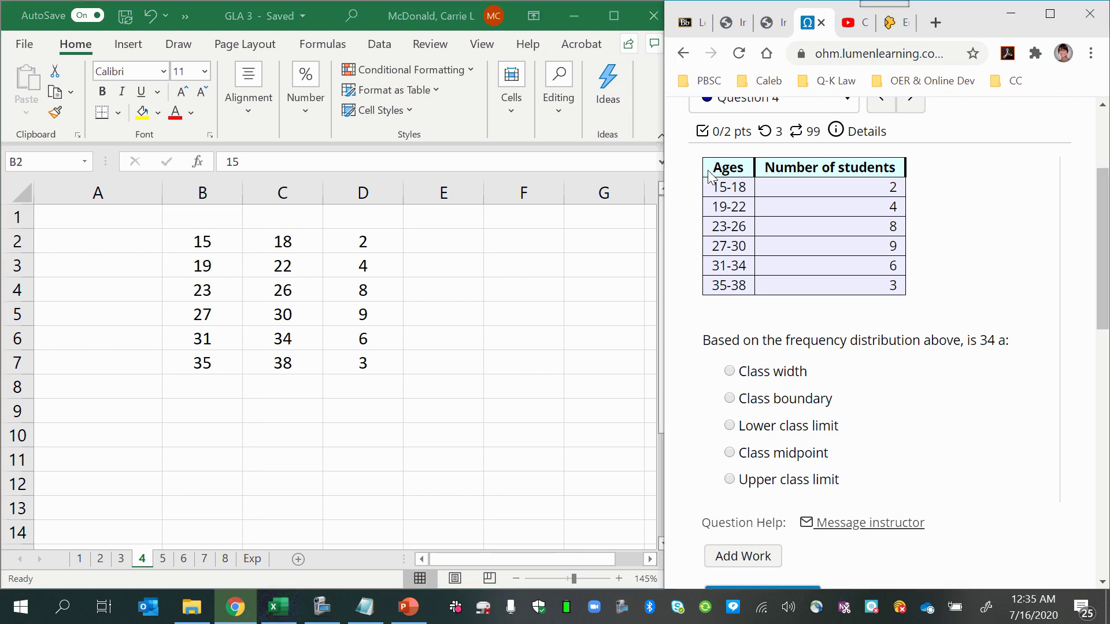
left_click(186, 246)
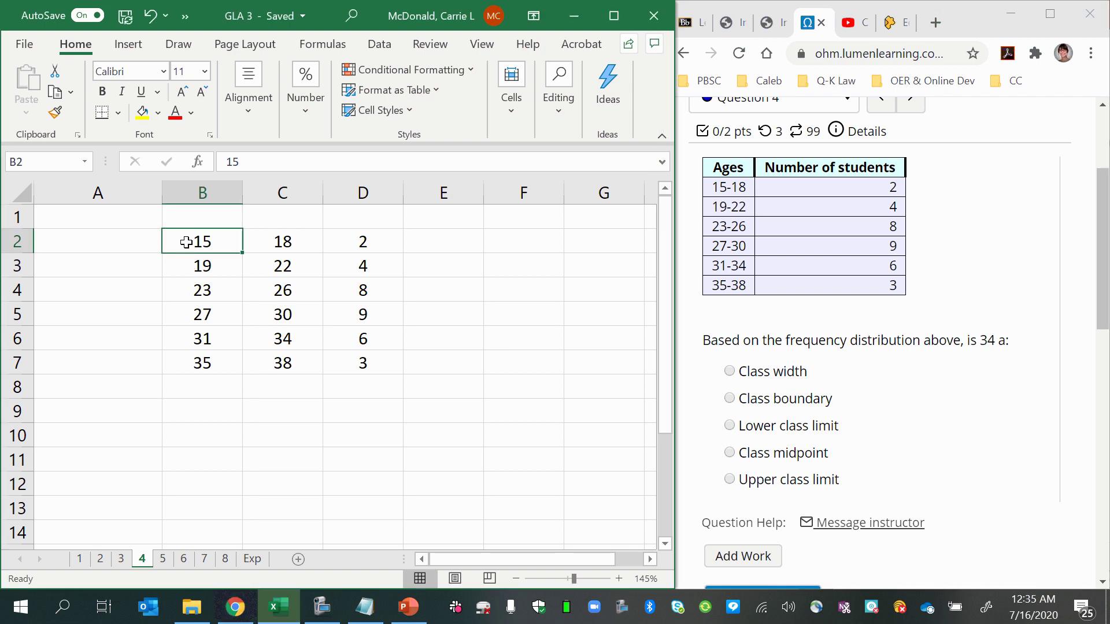
left_click_drag(186, 243, 191, 363)
left_click_drag(294, 238, 289, 355)
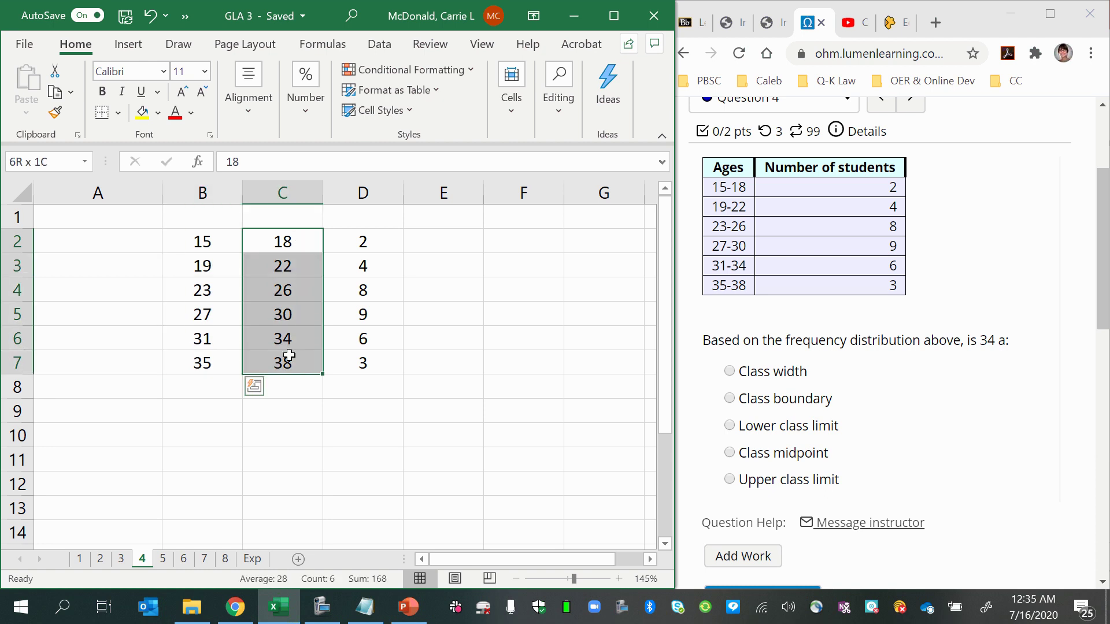
Enter the headings Lower Class Limits, Upper Class Limits and Frequencies across B1:D1.
left_click(210, 218)
type("L")
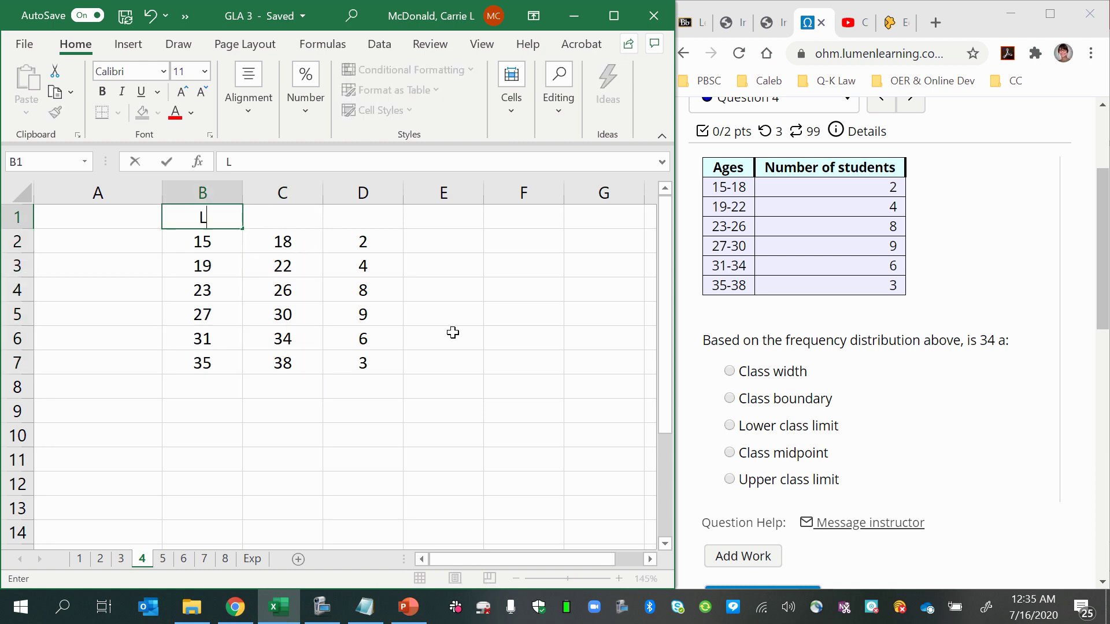
type("ower Clas")
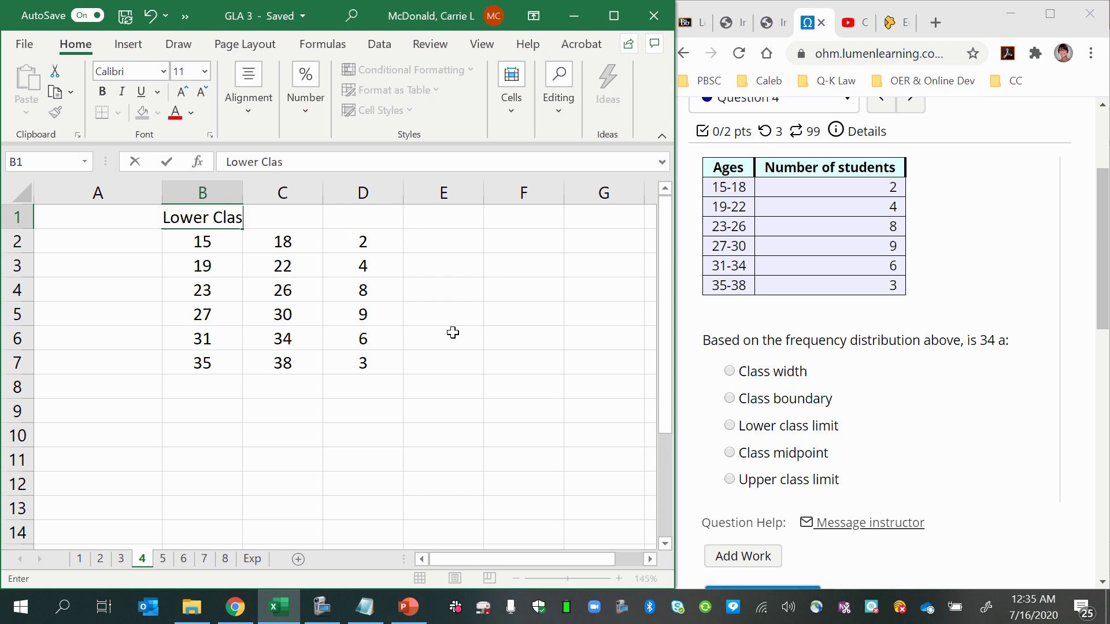
type("s Limits")
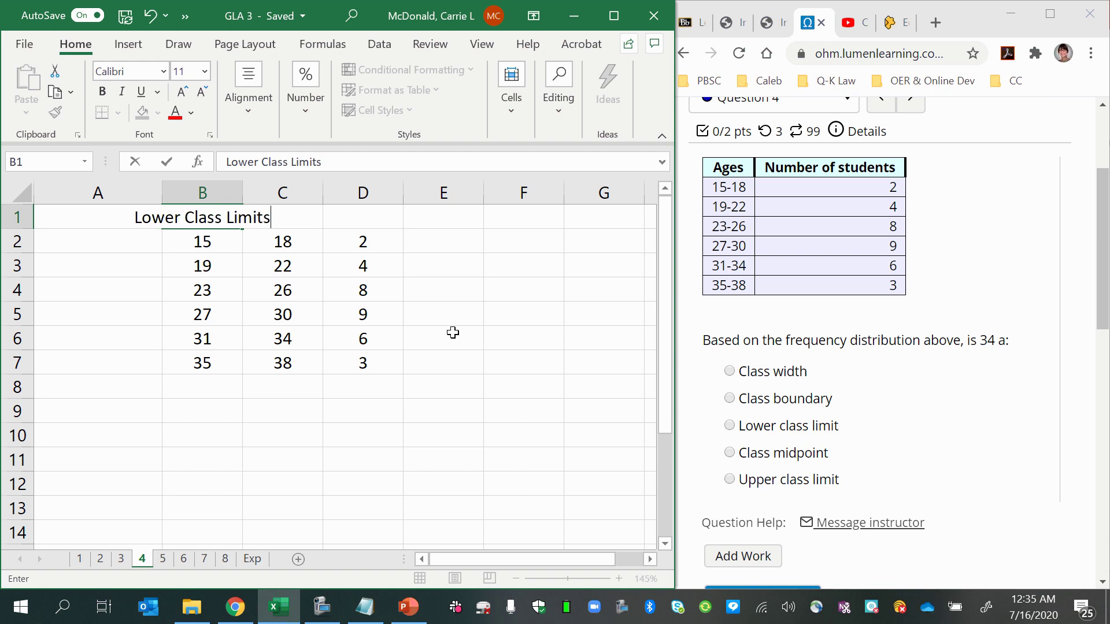
key("Tab")
type("Upper ")
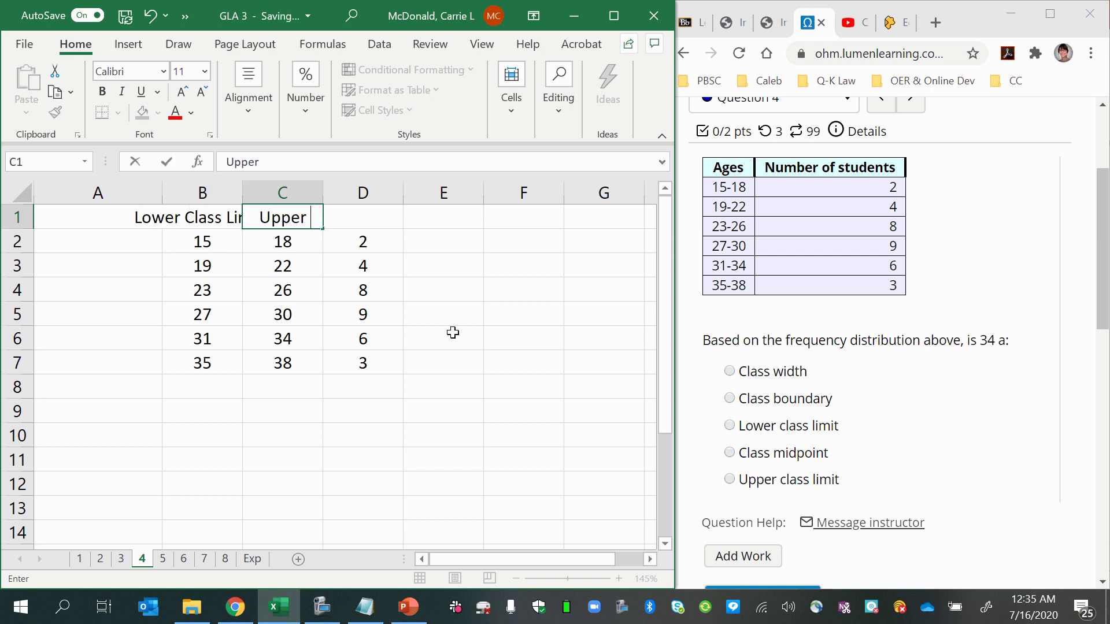
type("Class Limits")
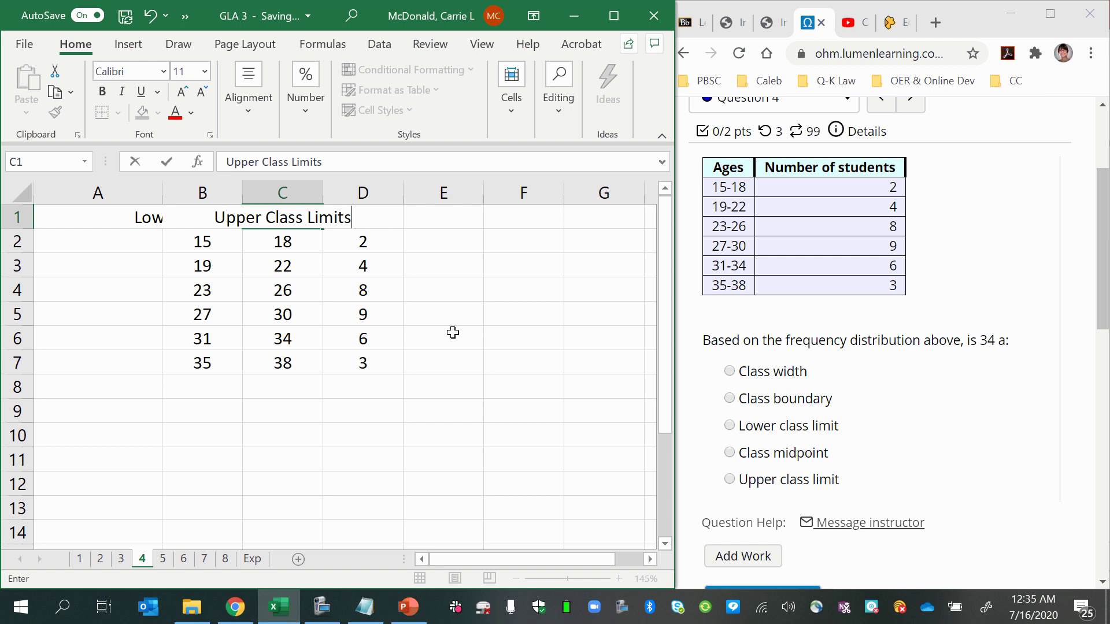
key("Tab")
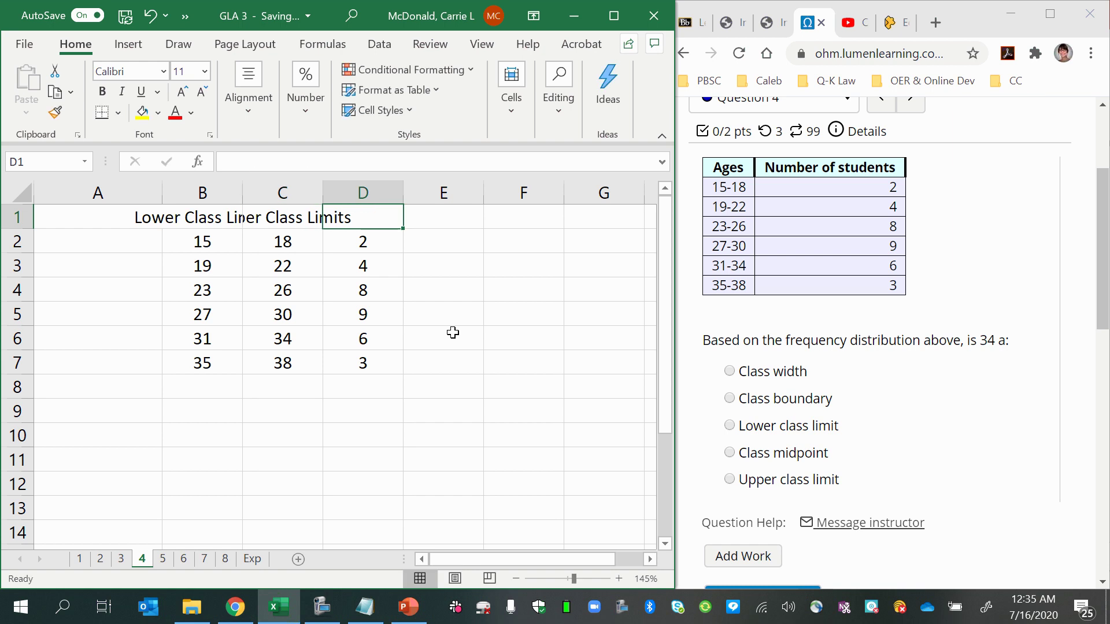
type("Freq")
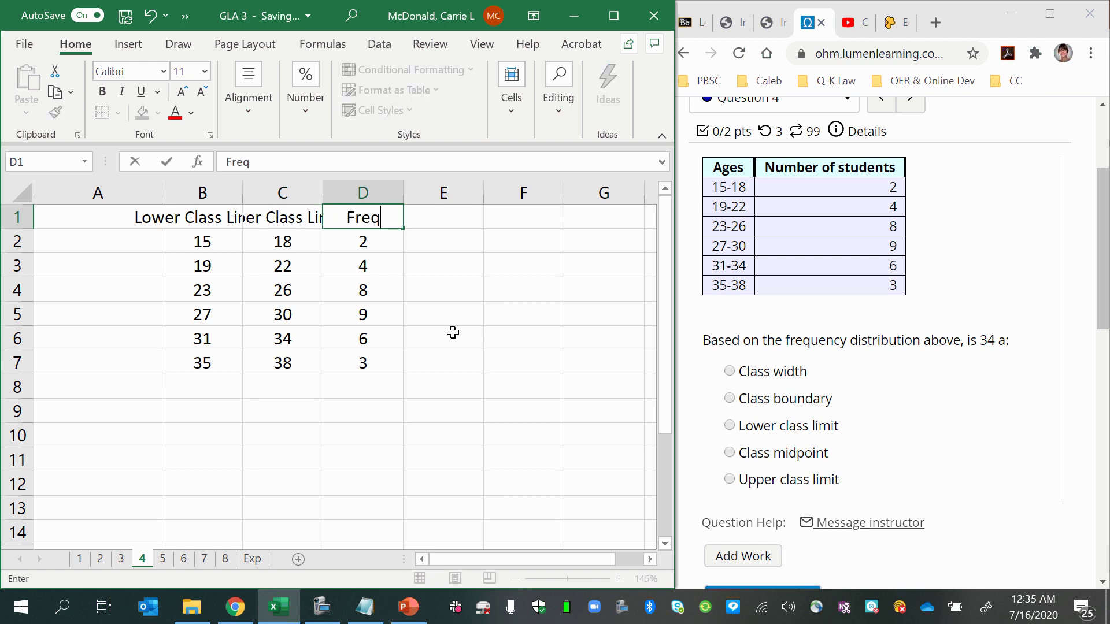
type("uencies")
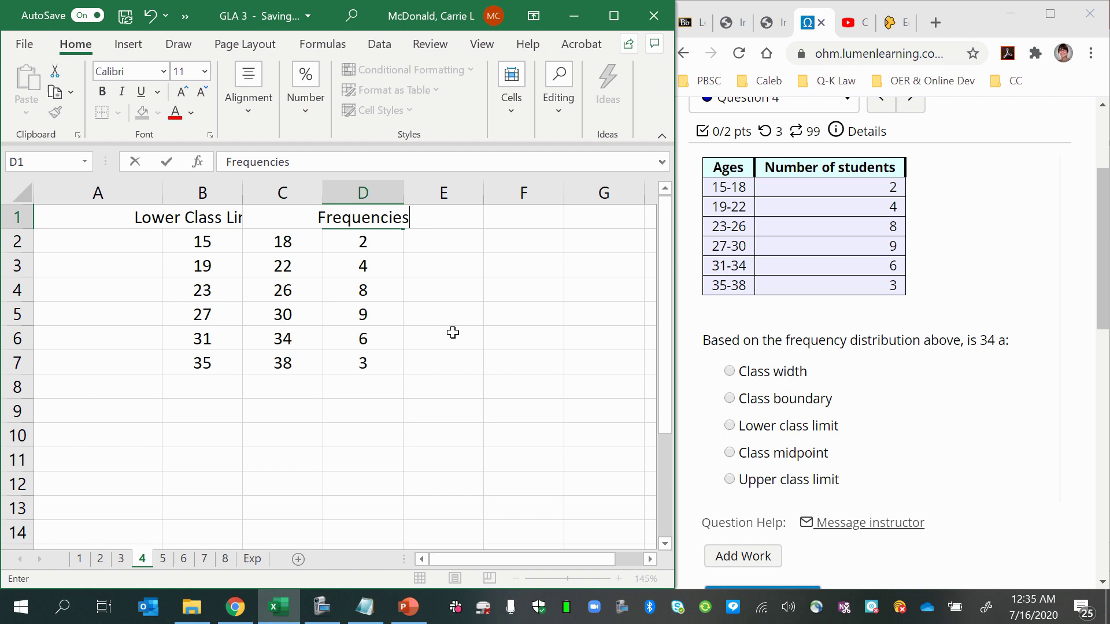
key("Return")
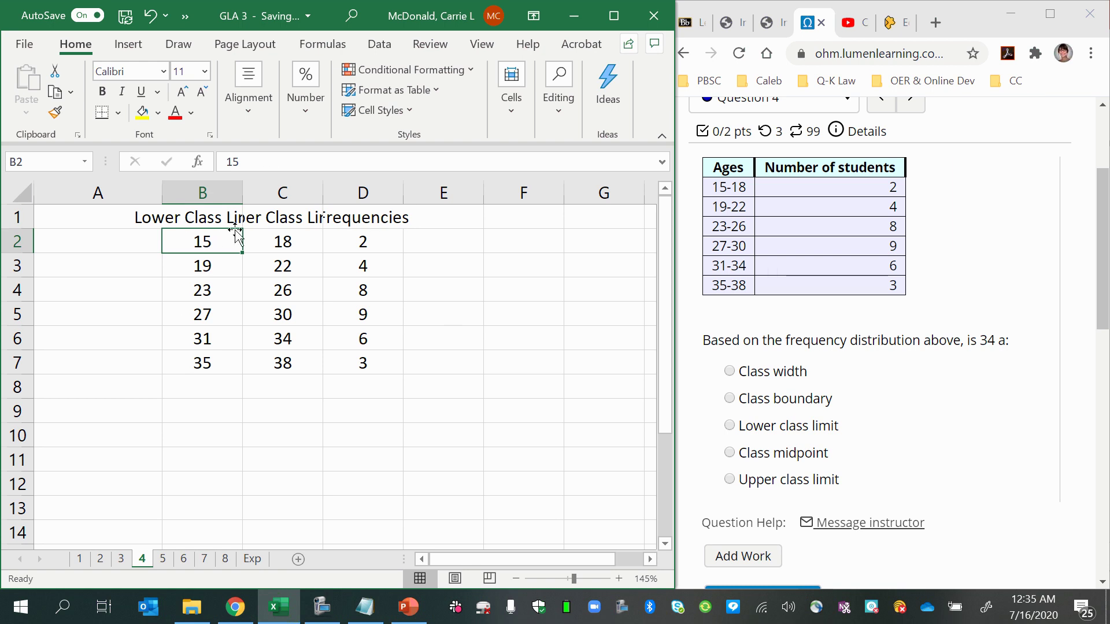
Give headings B1:D1 wrapped text and vertical Center alignment in Format Cells.
left_click(174, 218)
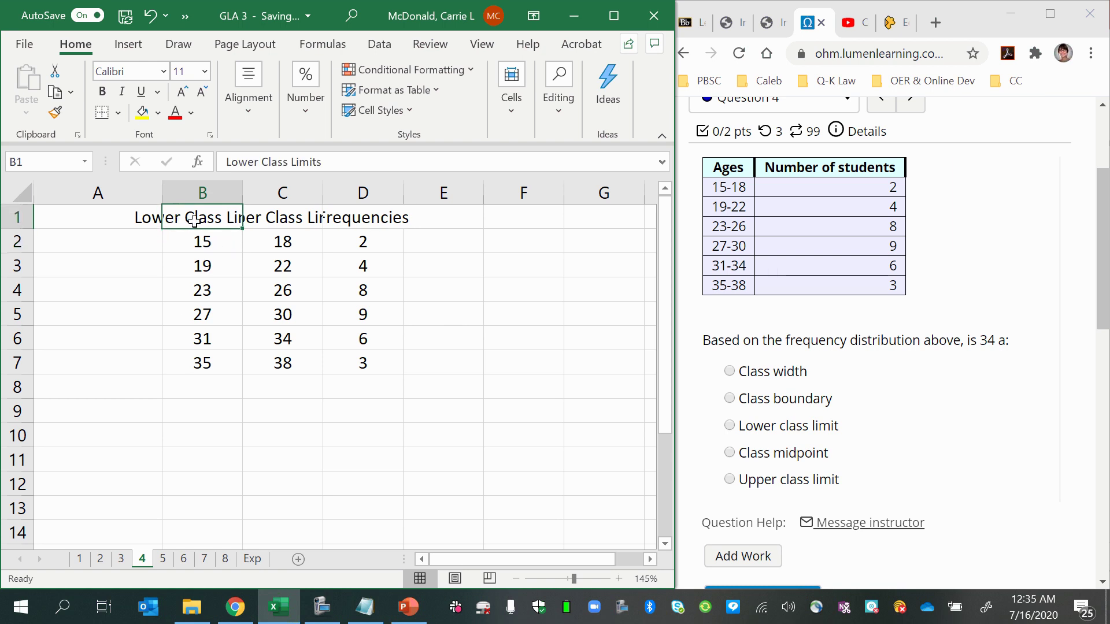
left_click_drag(216, 220, 359, 218)
right_click(359, 218)
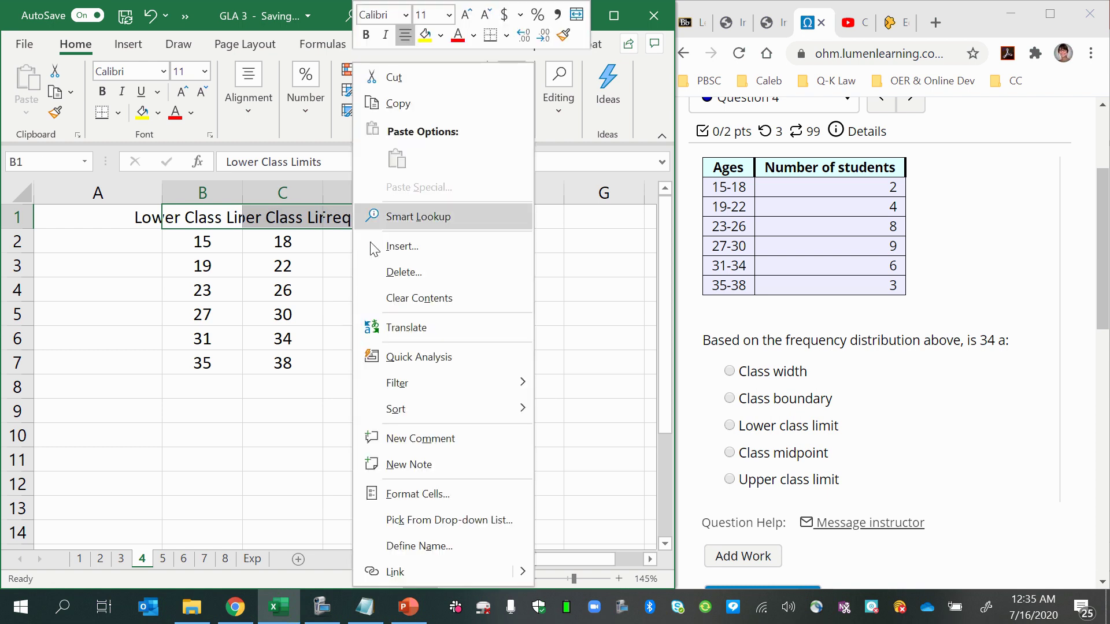
left_click(448, 495)
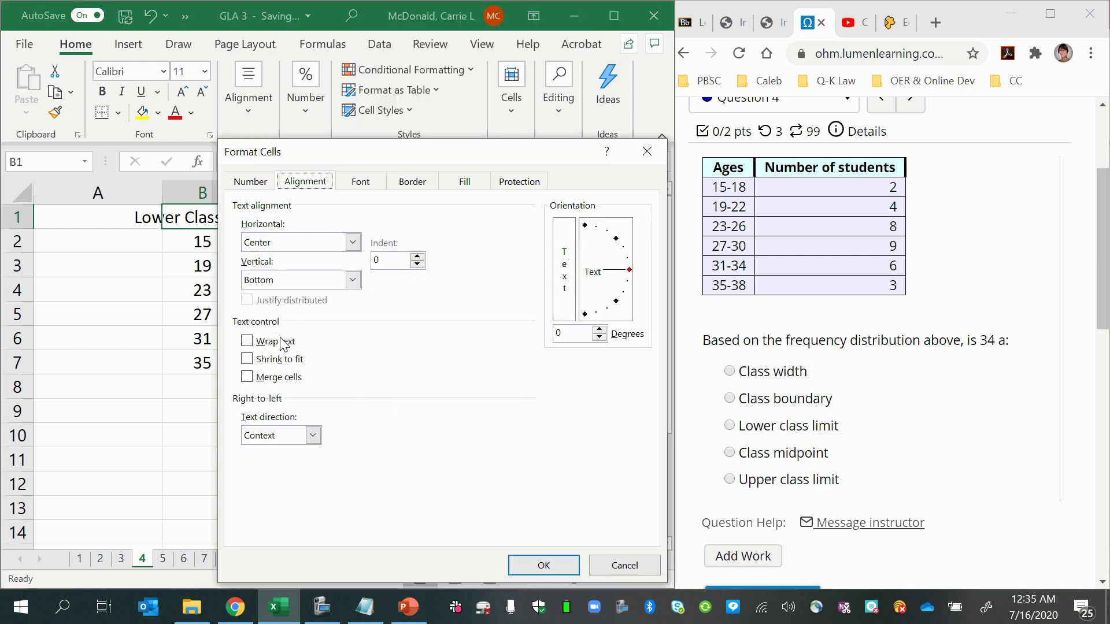
left_click(248, 183)
left_click(301, 182)
left_click(247, 341)
left_click(294, 284)
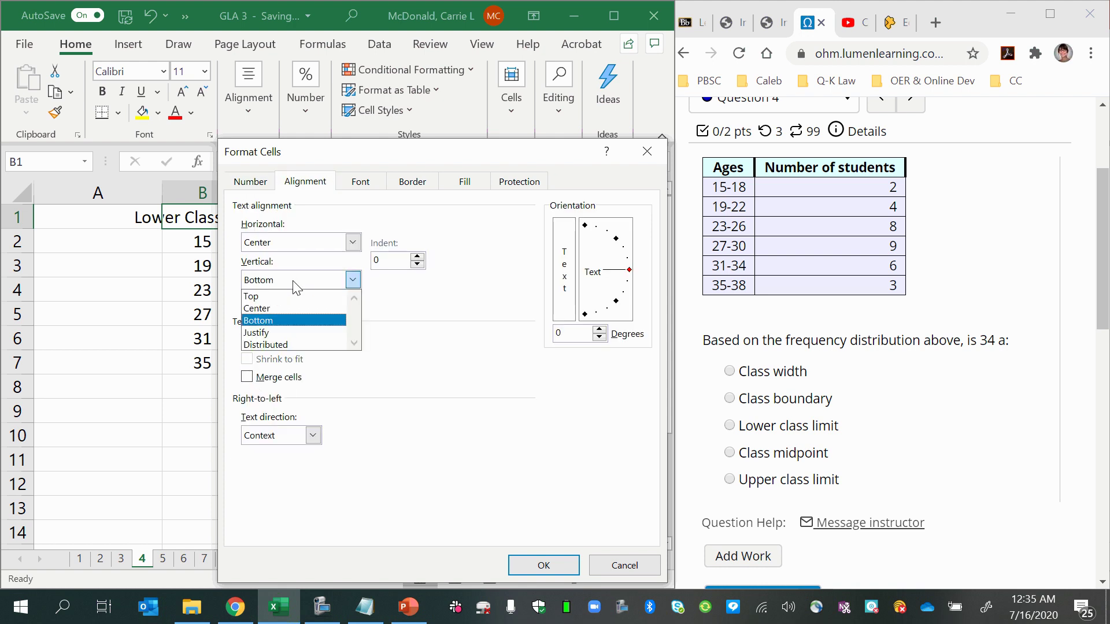
left_click(295, 306)
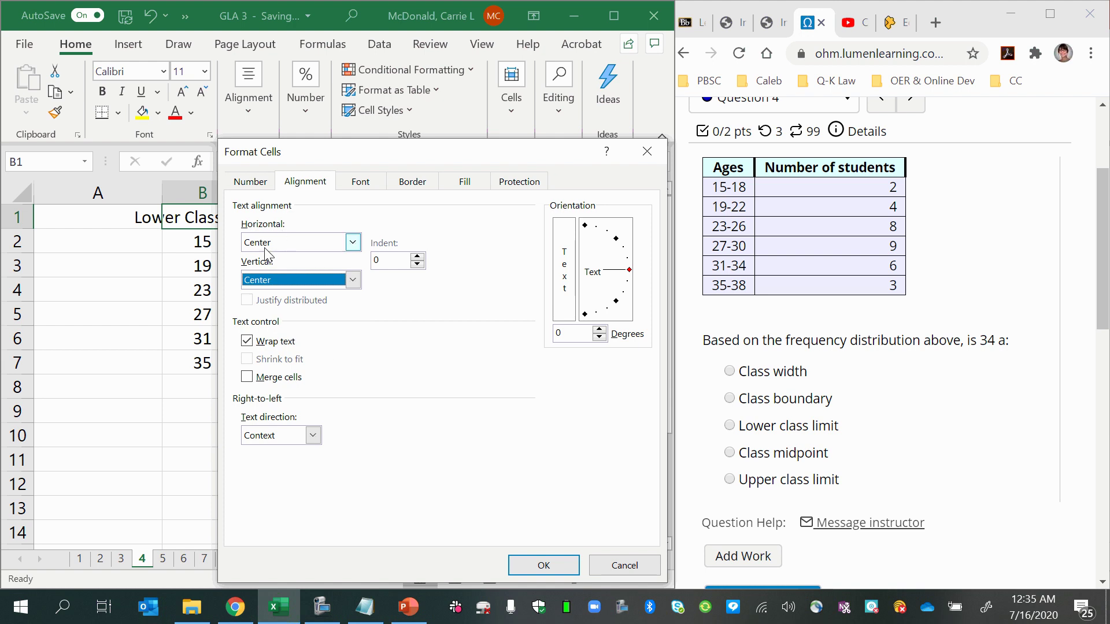
left_click(515, 566)
left_click(232, 265)
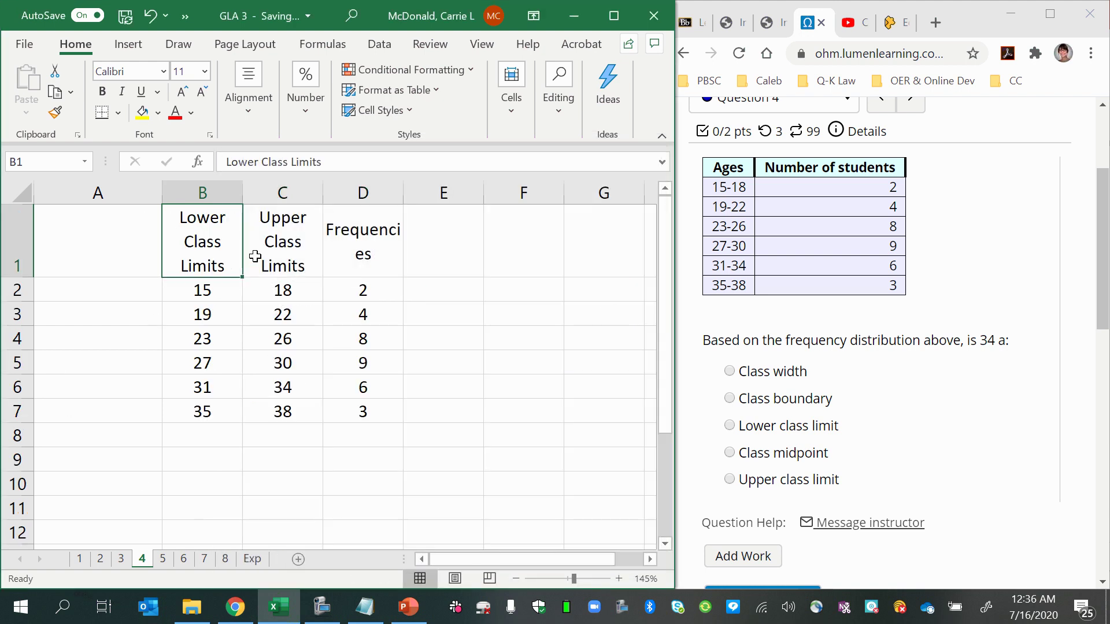
left_click(292, 256)
left_click(345, 258)
left_click(196, 257)
left_click(248, 259)
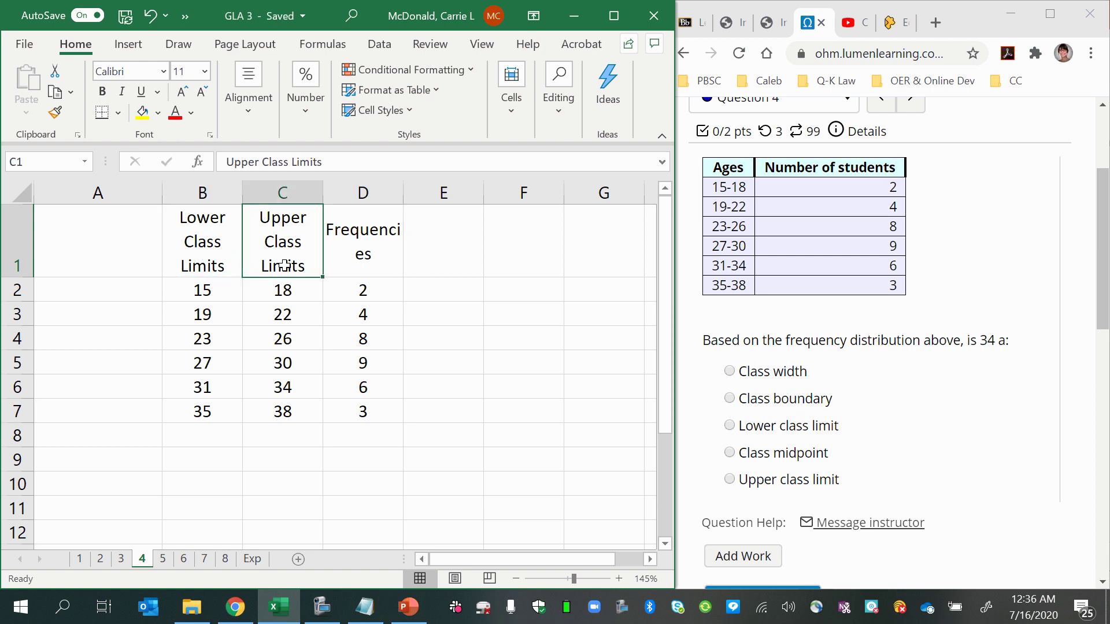
left_click(352, 258)
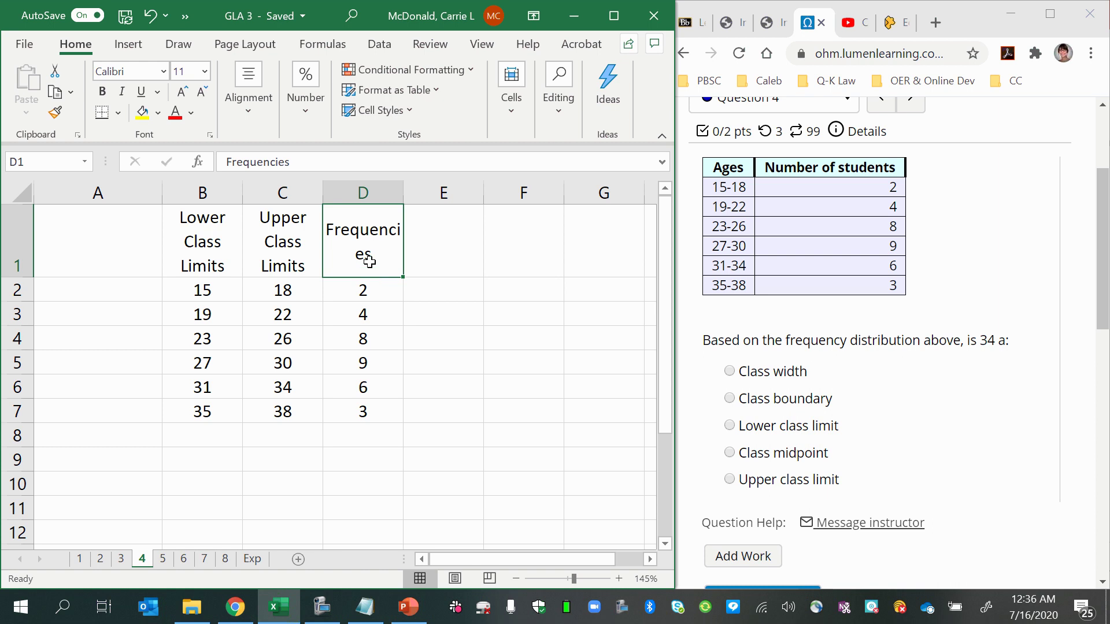
type("f")
left_click(373, 337)
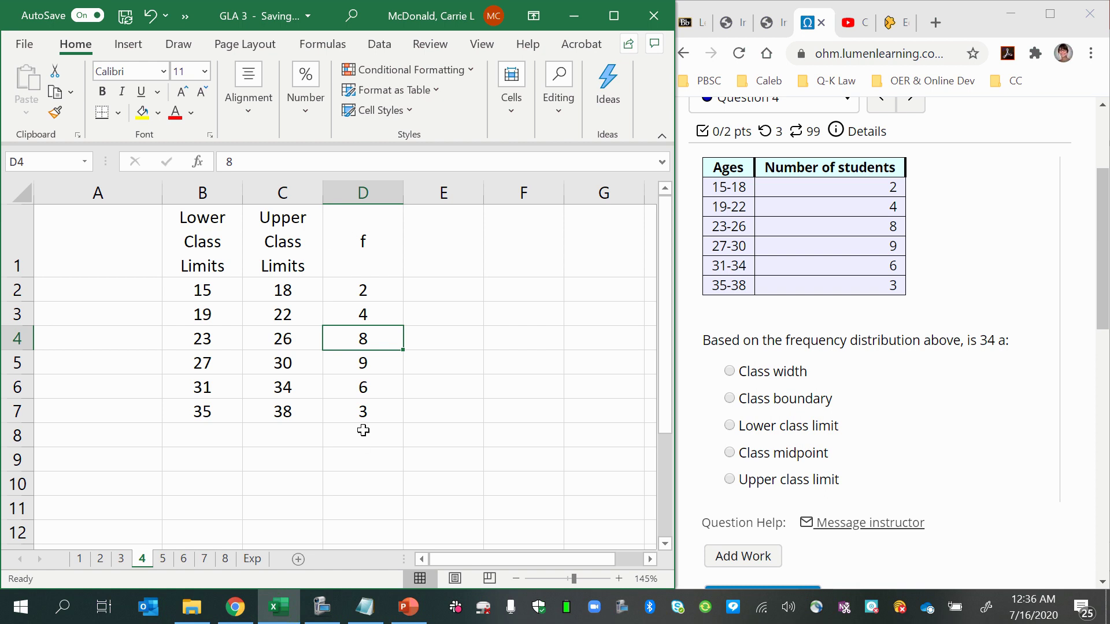
left_click(359, 289)
left_click(355, 316)
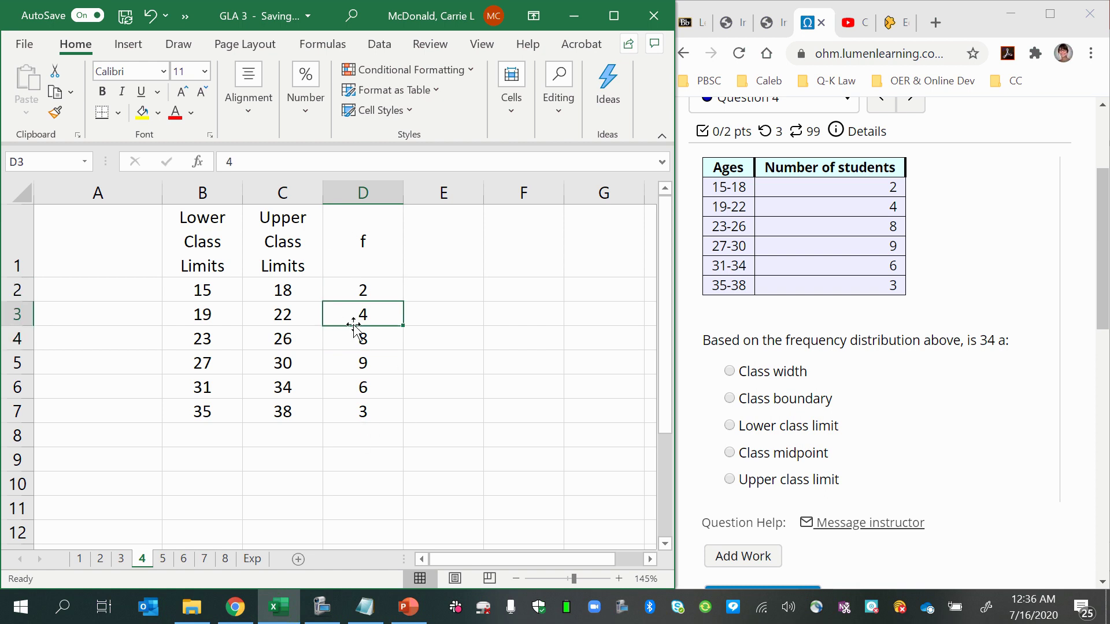
left_click(356, 341)
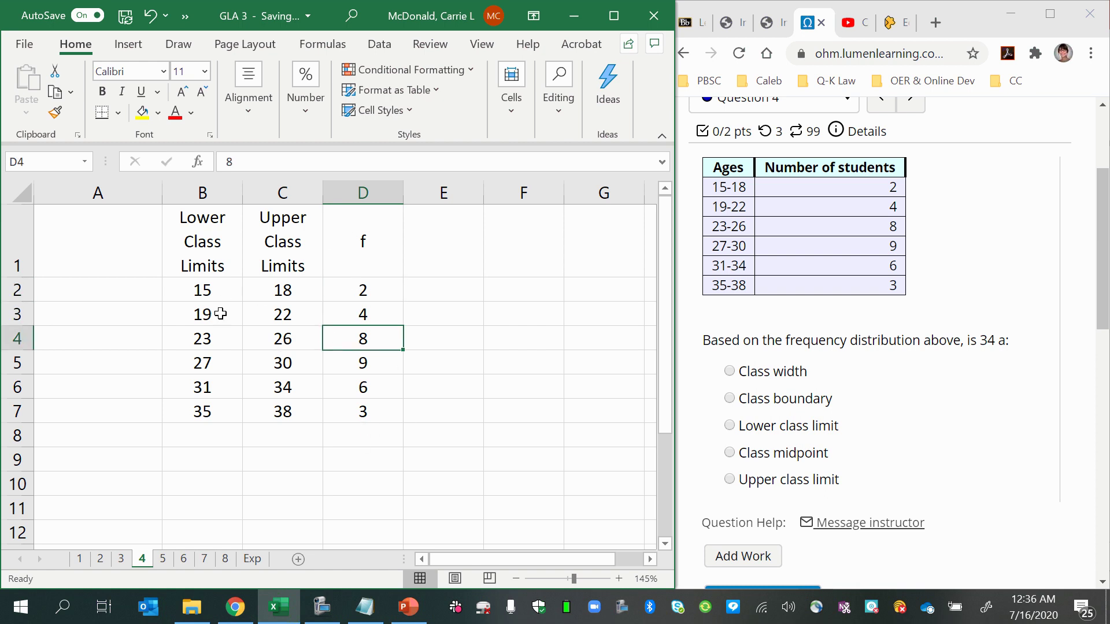
left_click(190, 289)
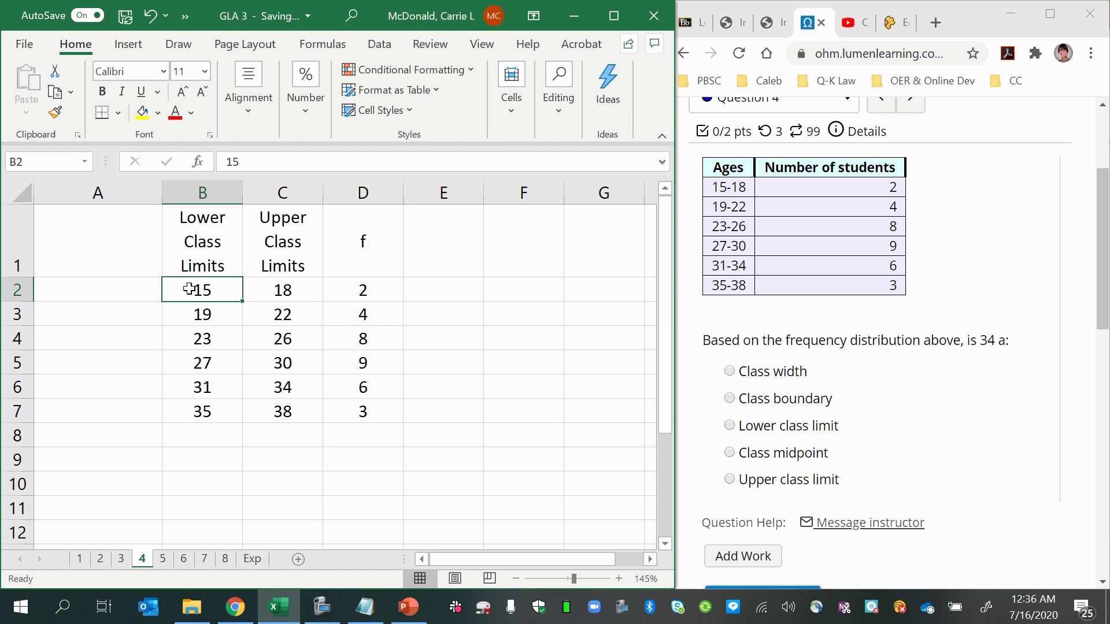
left_click(274, 295)
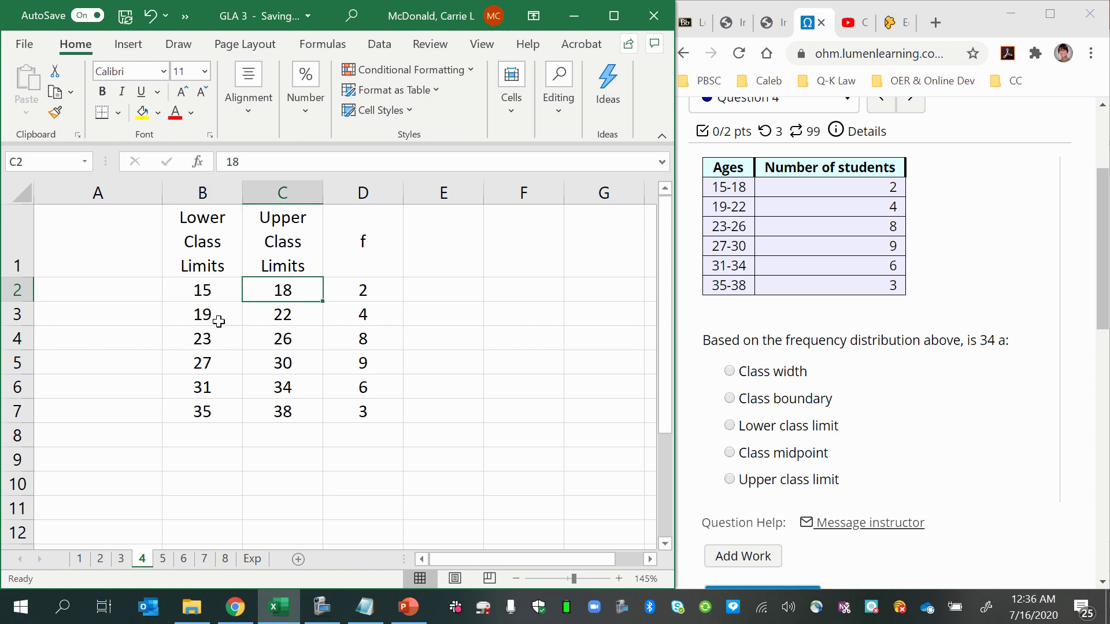
left_click(187, 297)
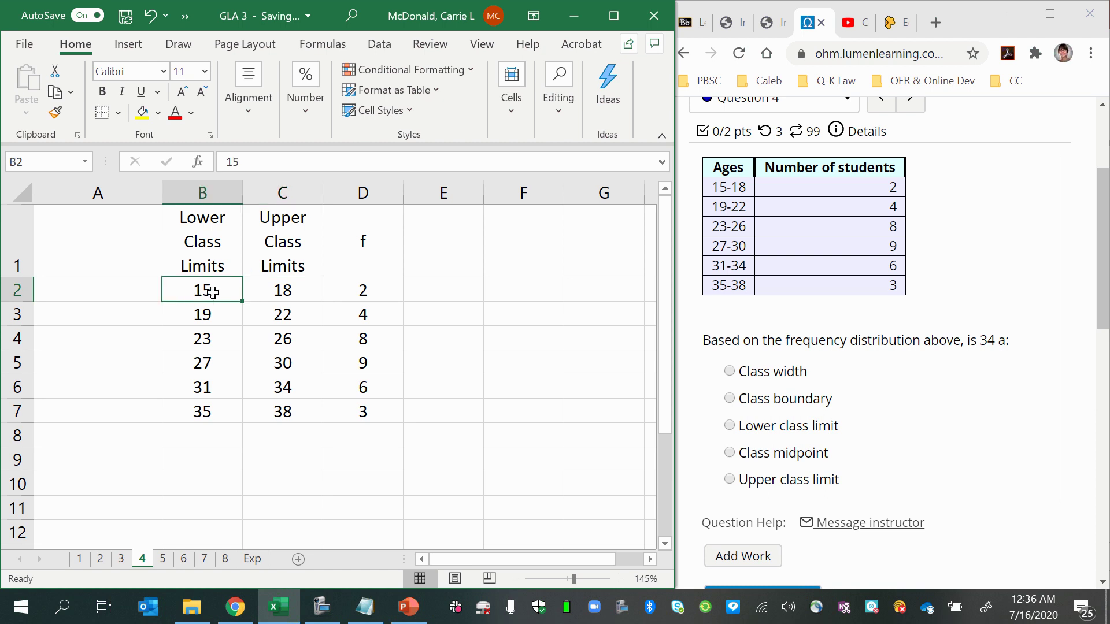
left_click(261, 290)
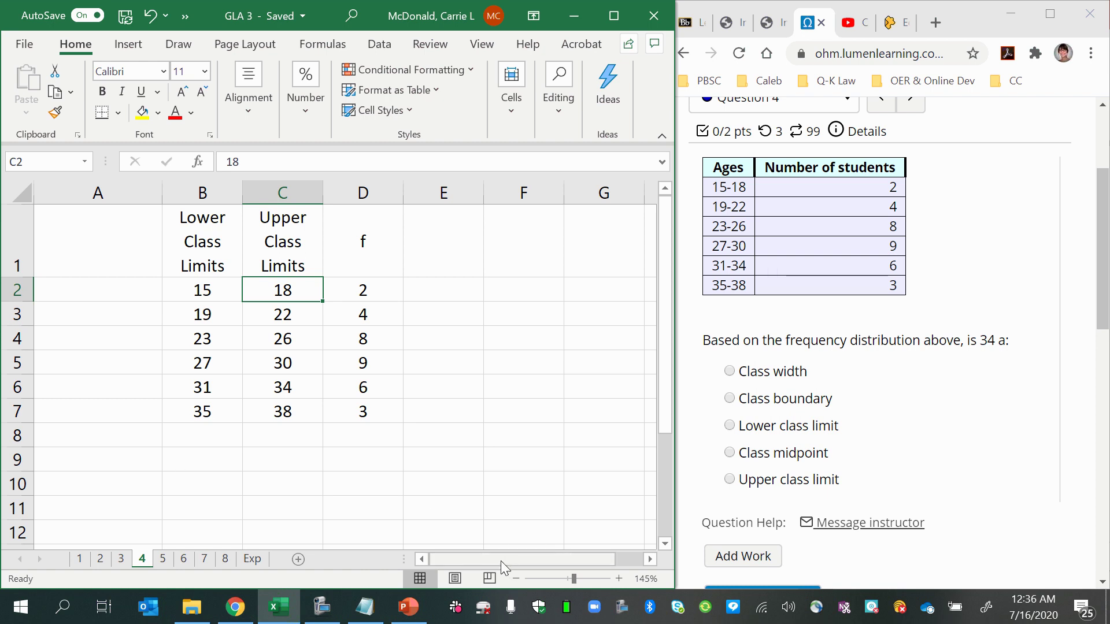
Scroll right and enter the heading 'Class Width' in cell G1.
left_click_drag(500, 561, 524, 556)
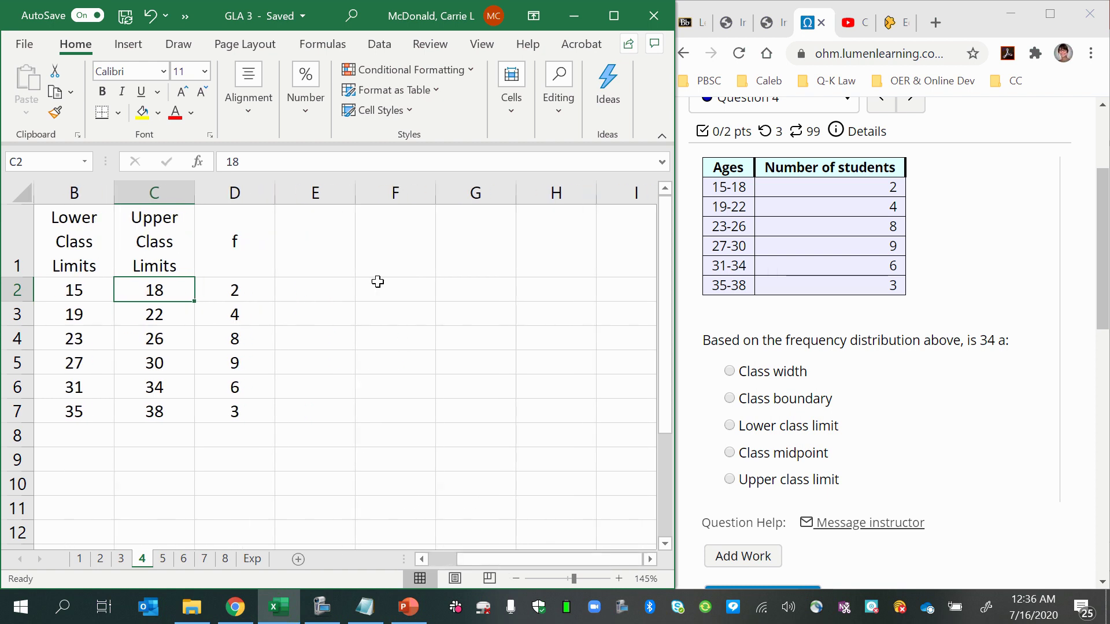
left_click(479, 265)
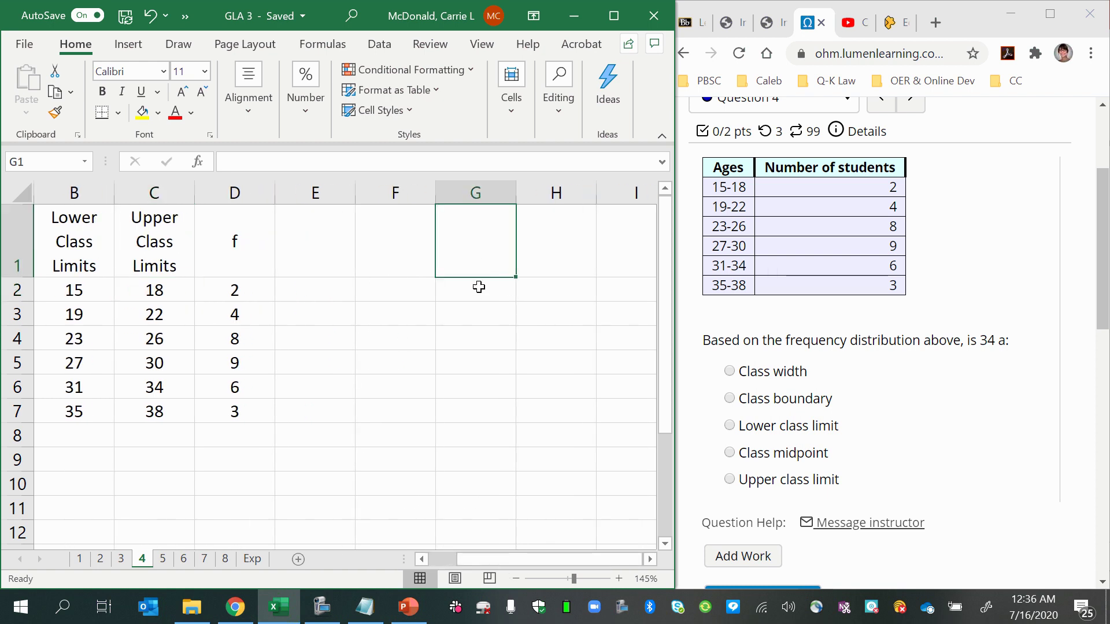
type("Class Wid")
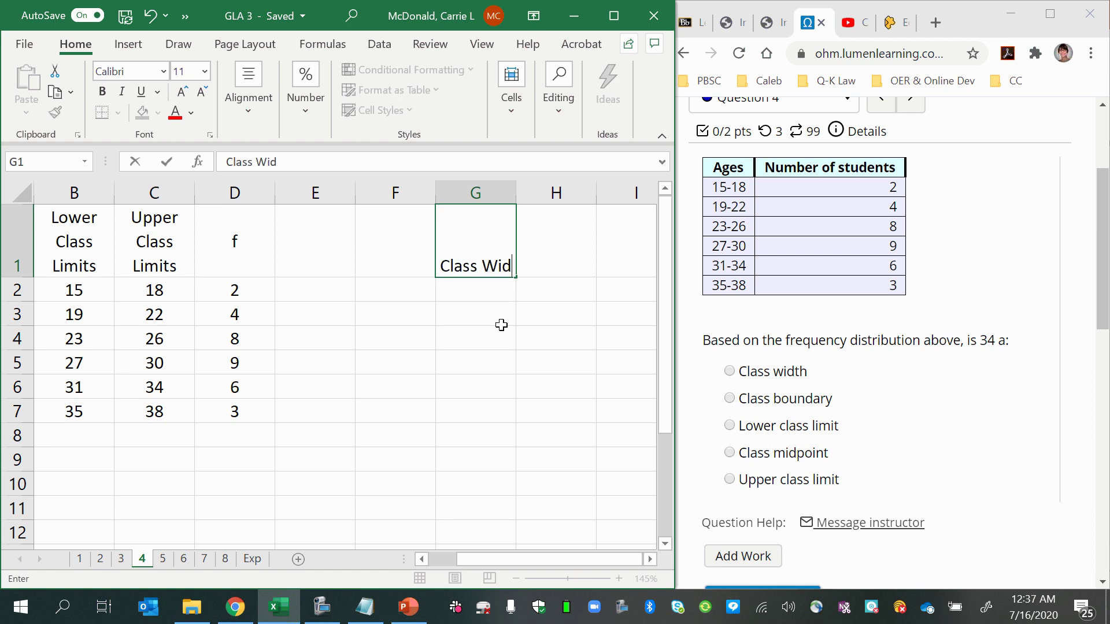
type("th")
key("Return")
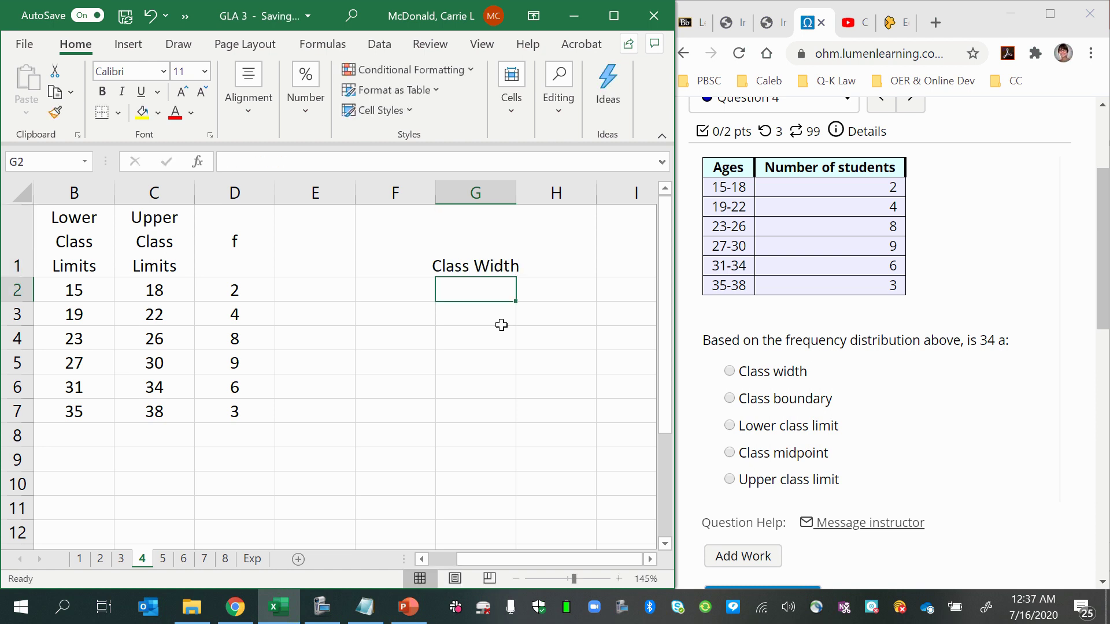
Apply wrap text and vertical Center alignment to the whole of row 1.
right_click(13, 250)
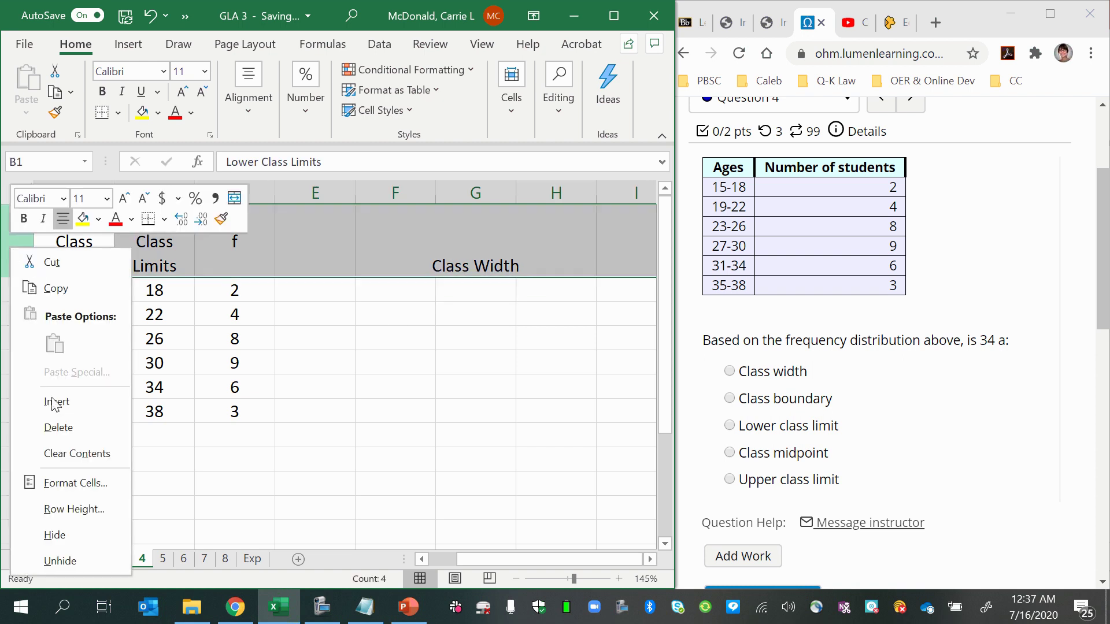
left_click(61, 483)
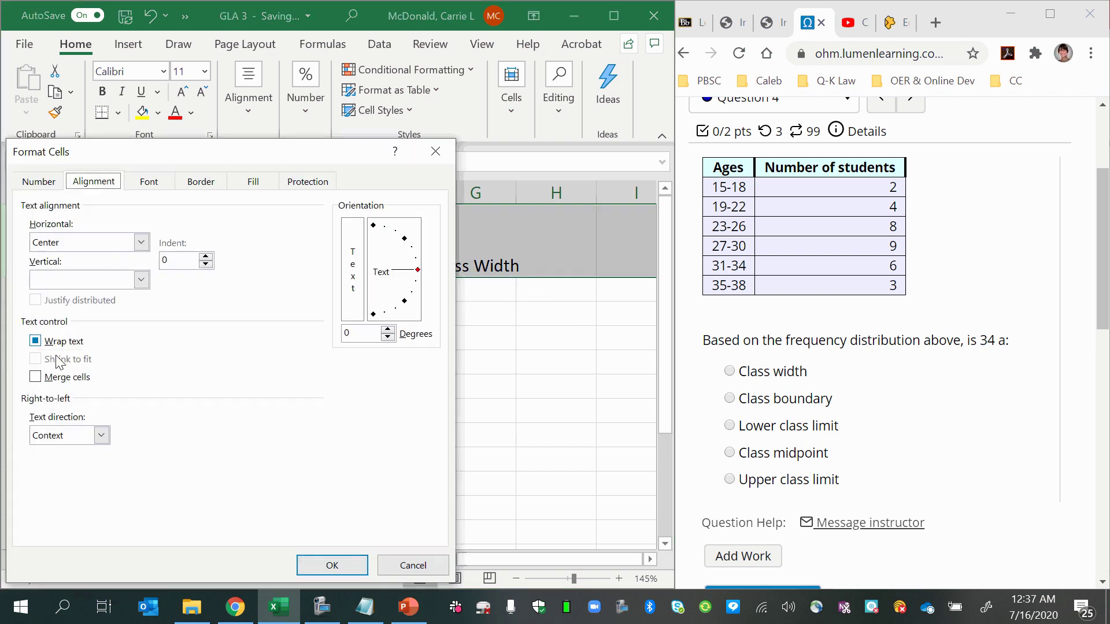
left_click(35, 341)
left_click(90, 284)
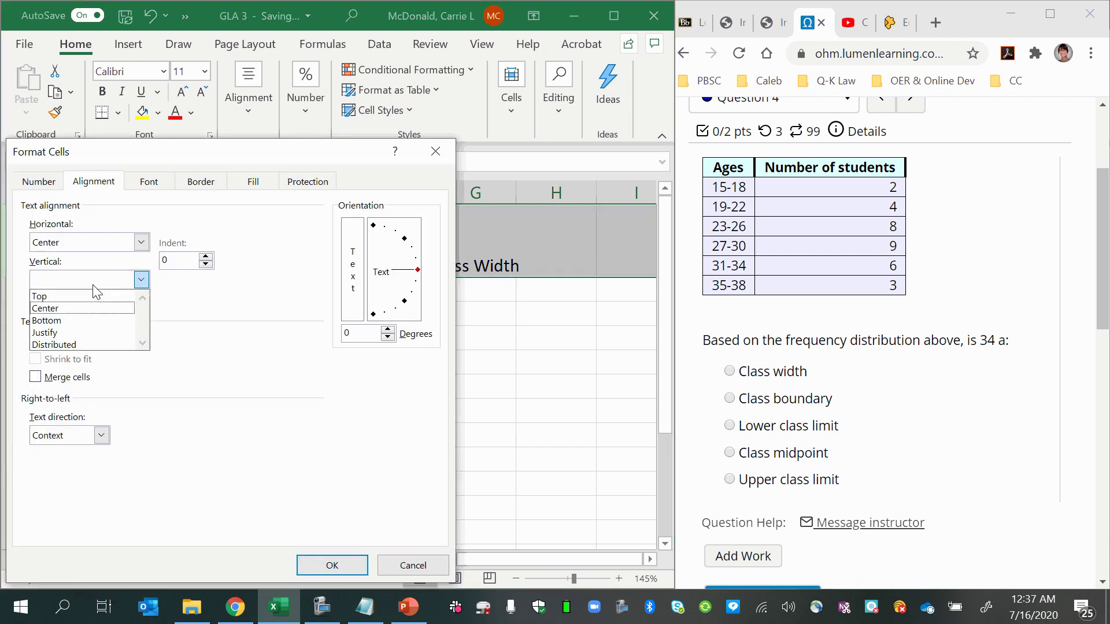
left_click(46, 308)
left_click(331, 564)
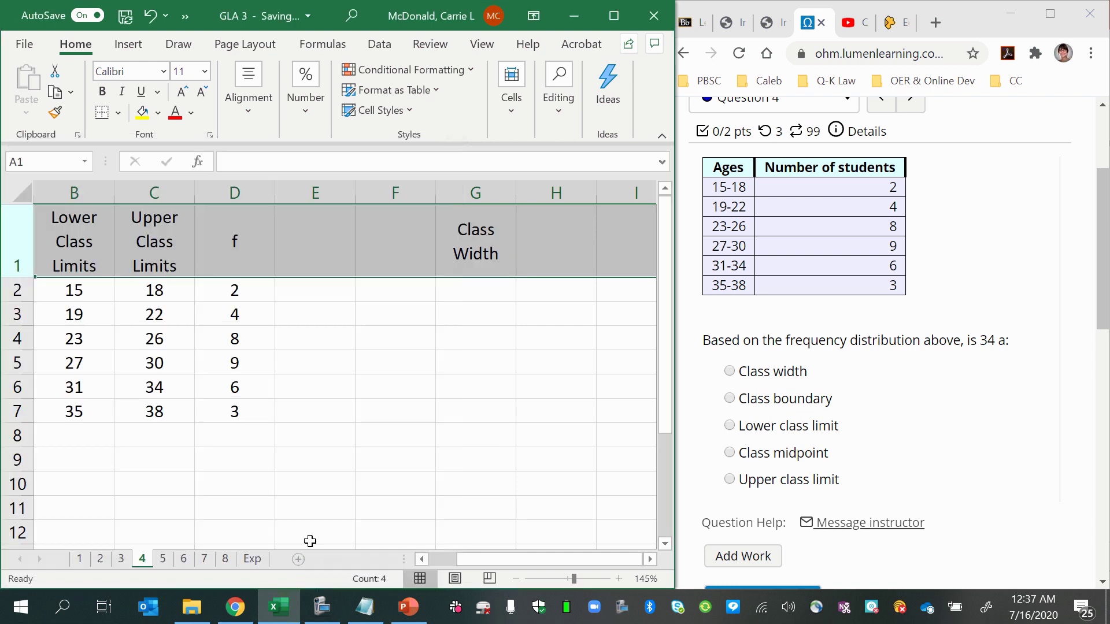
left_click(371, 486)
Select lower limits 15 and 19, then upper limits 18 and 22, to compare class spacing.
left_click(460, 291)
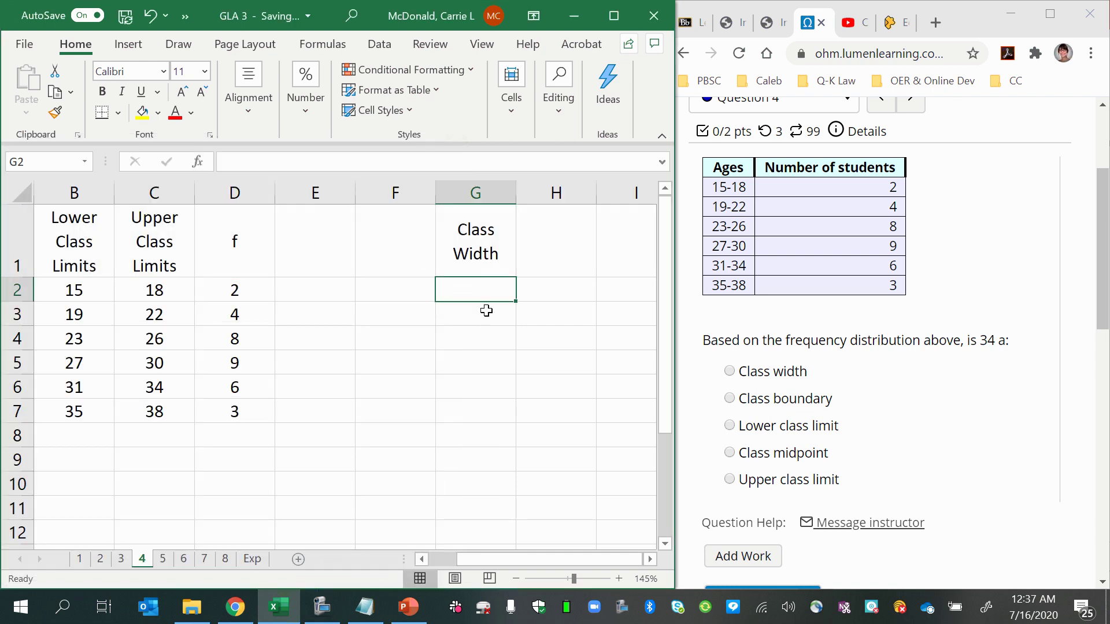
left_click(70, 292)
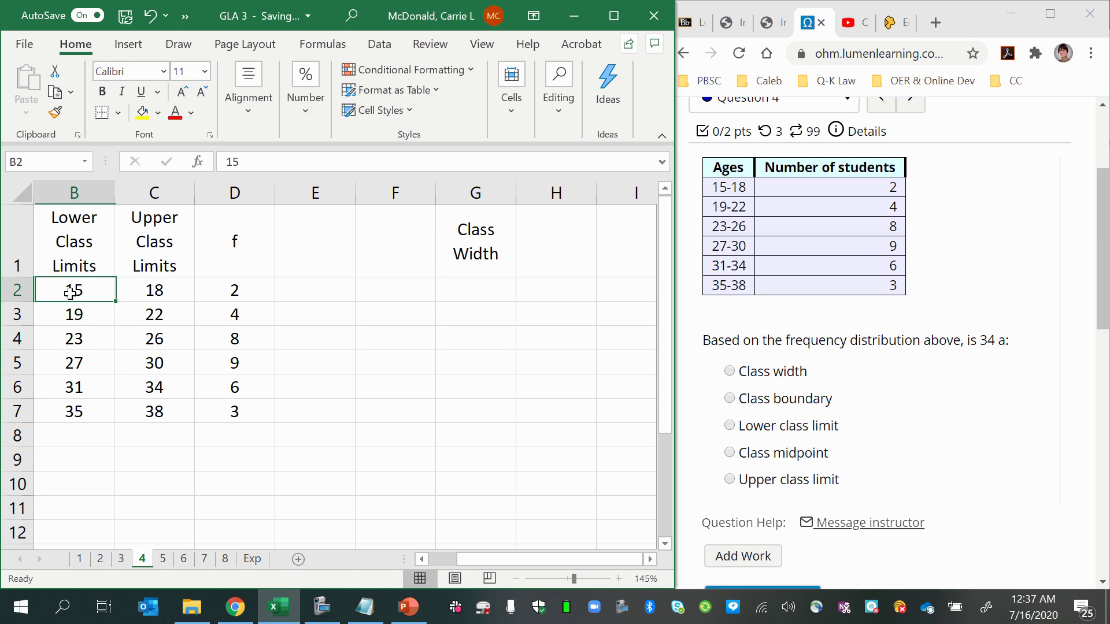
left_click_drag(70, 297, 76, 315)
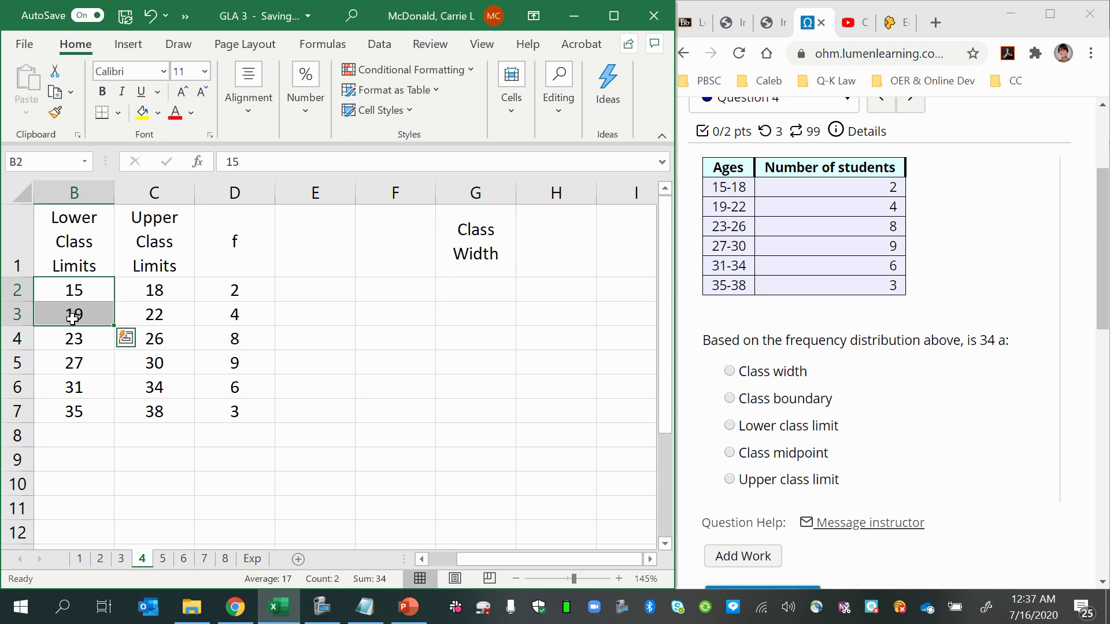
left_click_drag(158, 289, 154, 317)
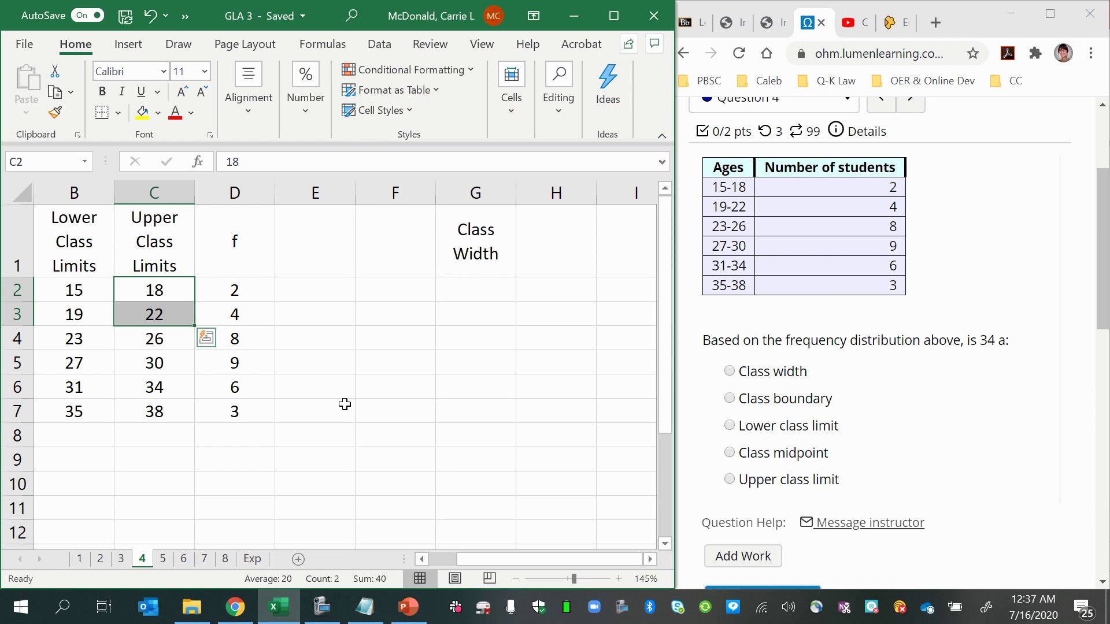
Enter =B3-B2 in G2, giving a class width of 4, and check the formula.
left_click(552, 265)
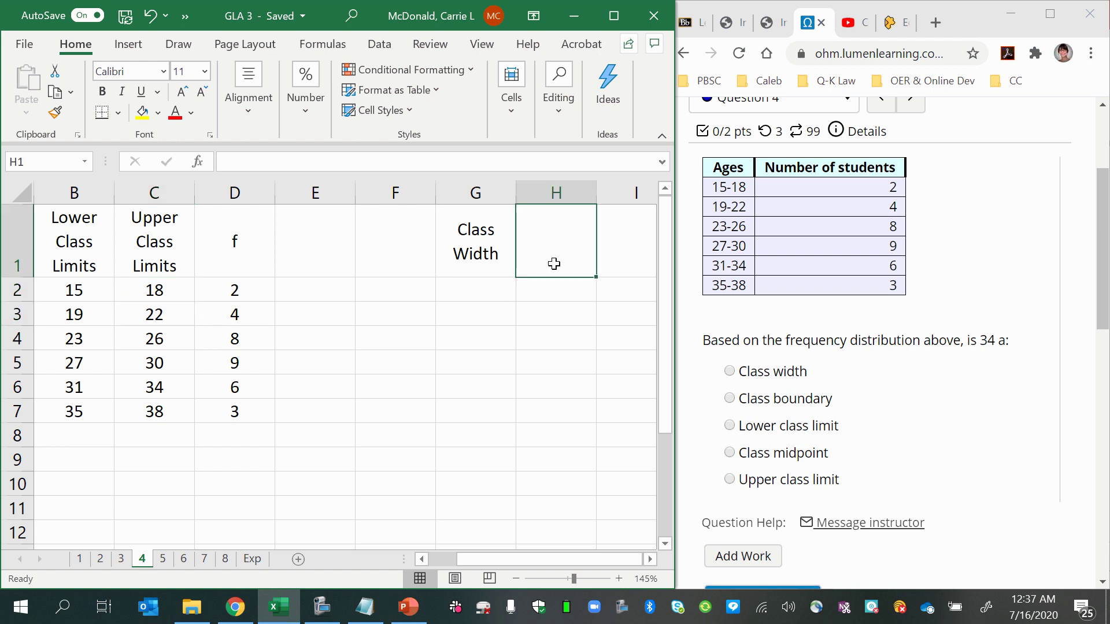
left_click(474, 288)
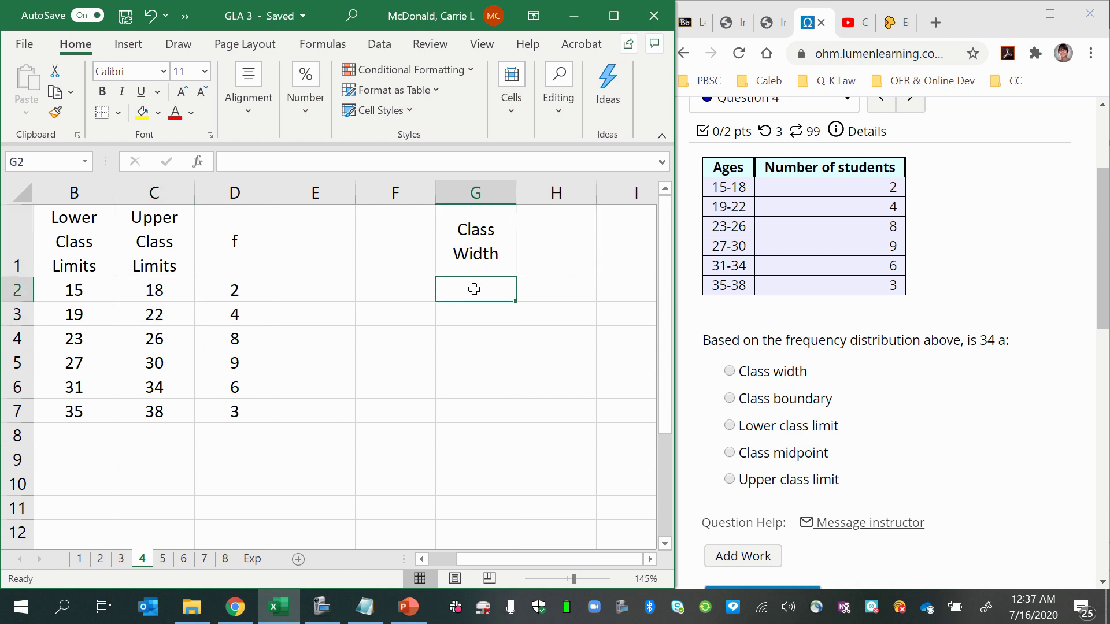
type("=")
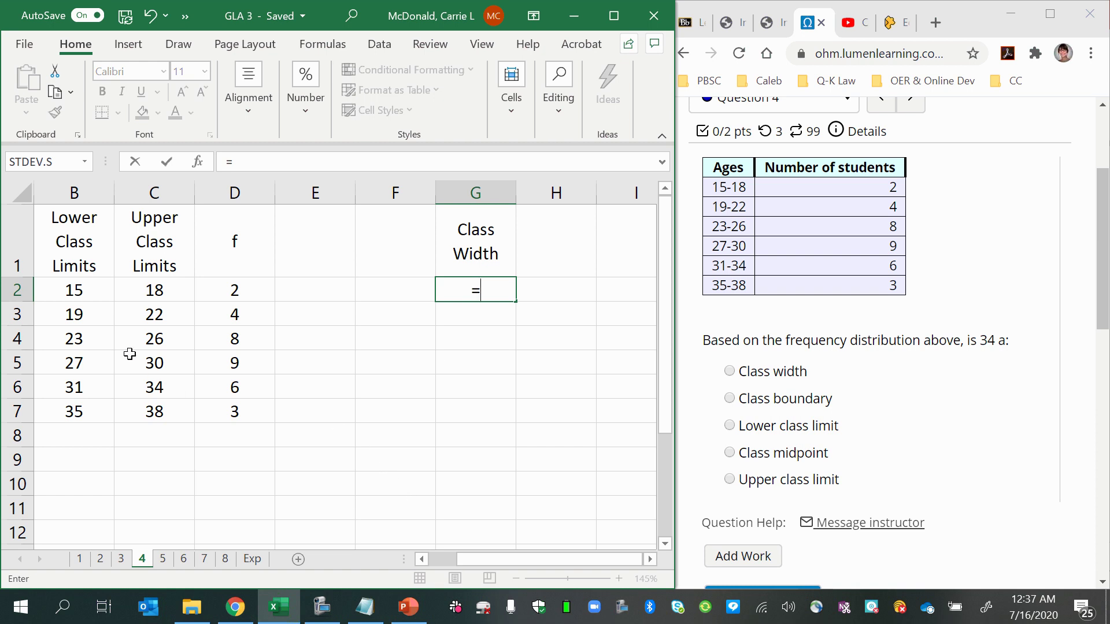
left_click(82, 317)
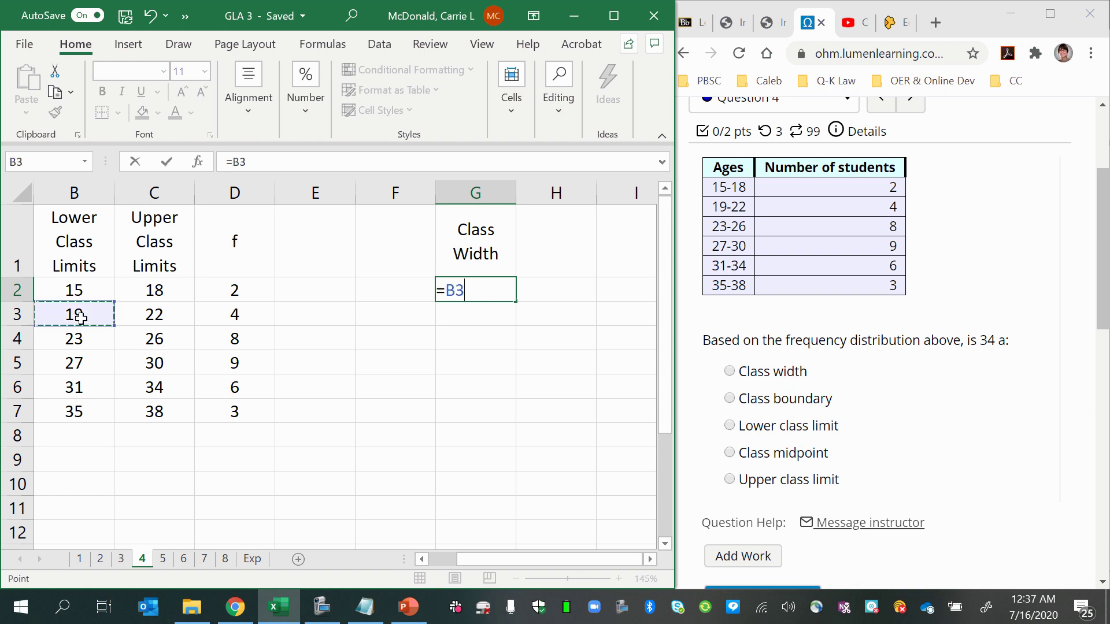
type("-")
left_click(79, 292)
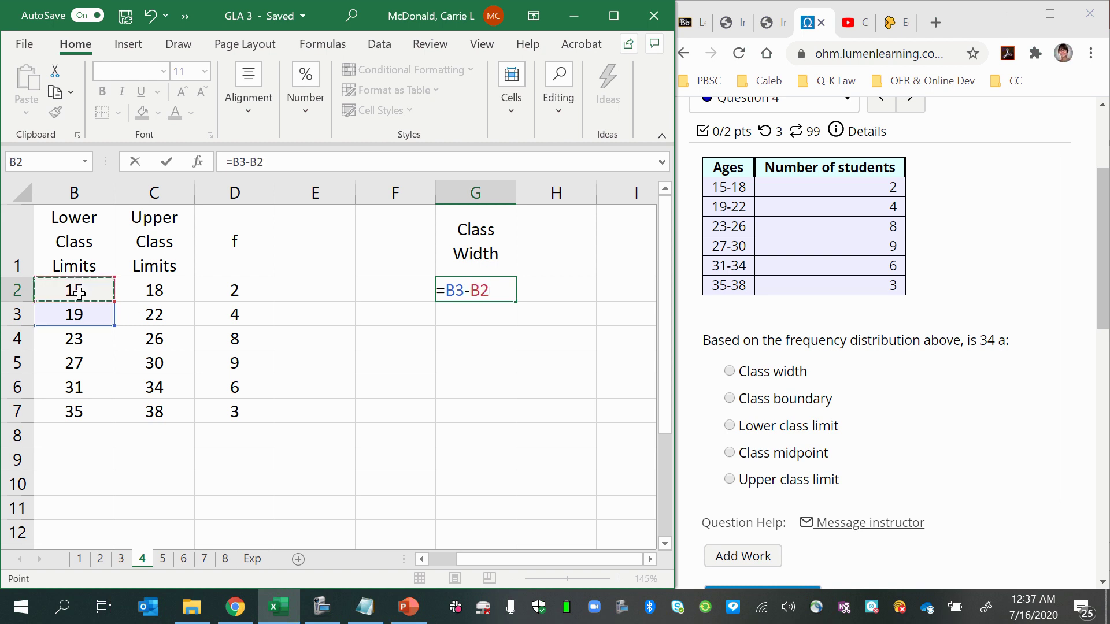
key("Return")
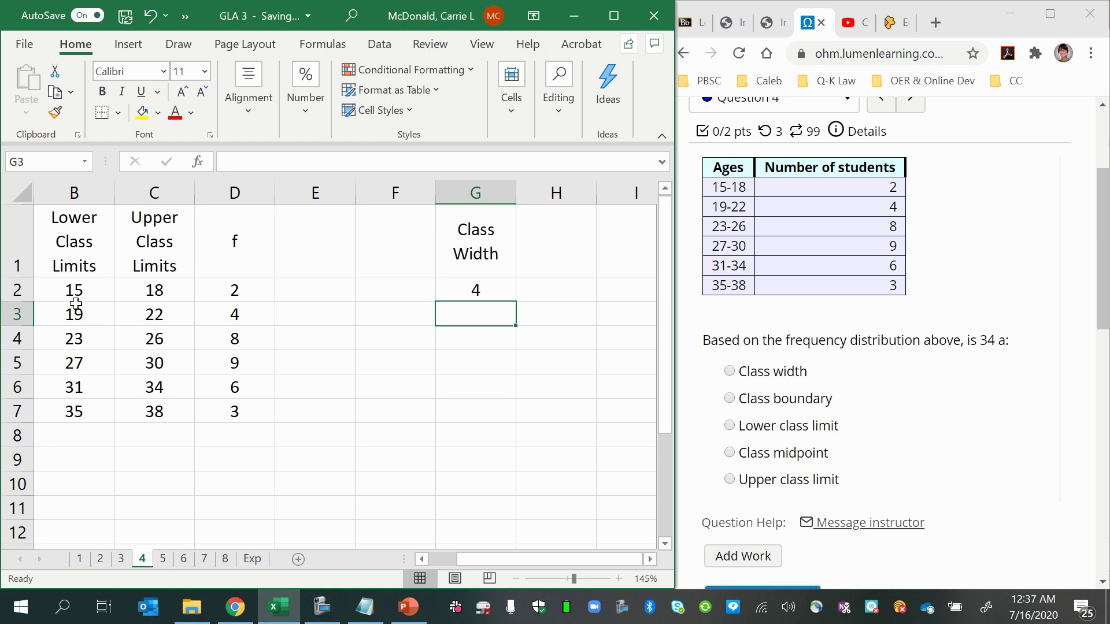
left_click_drag(69, 296, 163, 290)
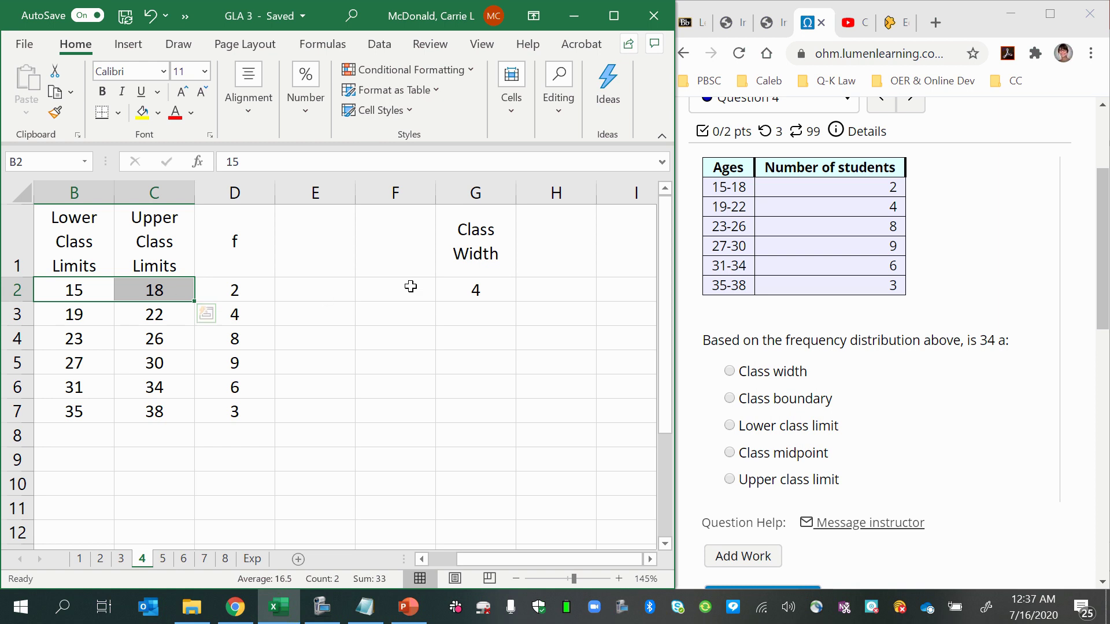
left_click(463, 289)
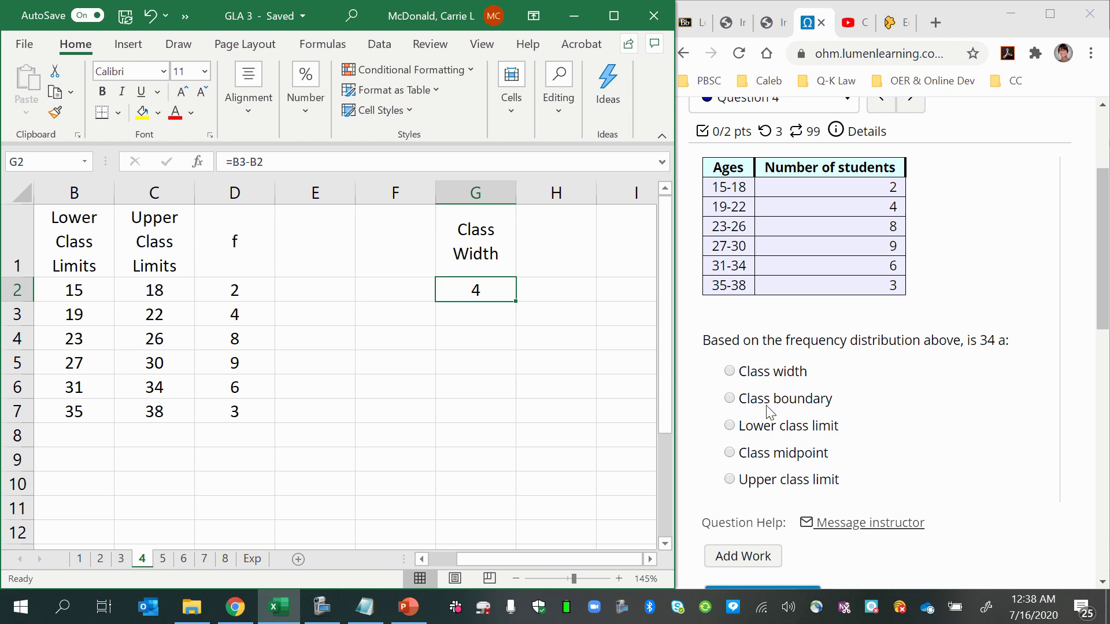
Enter 'Class Boundaries' in A1, correcting typos, then highlight upper limit 18 and lower limit 19.
left_click_drag(578, 560, 520, 564)
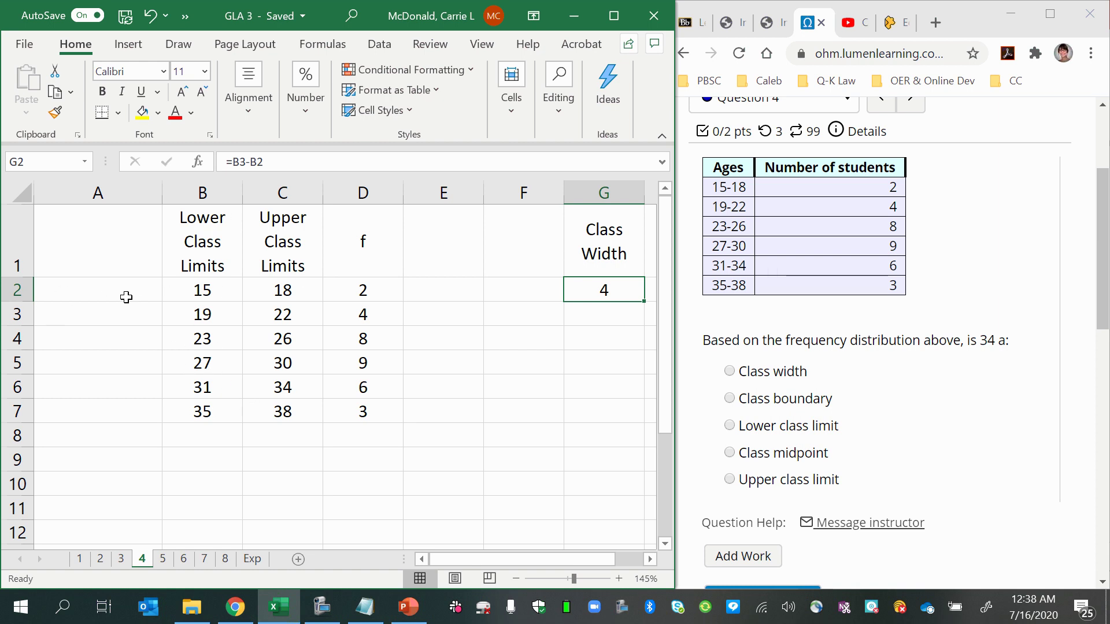
left_click(102, 242)
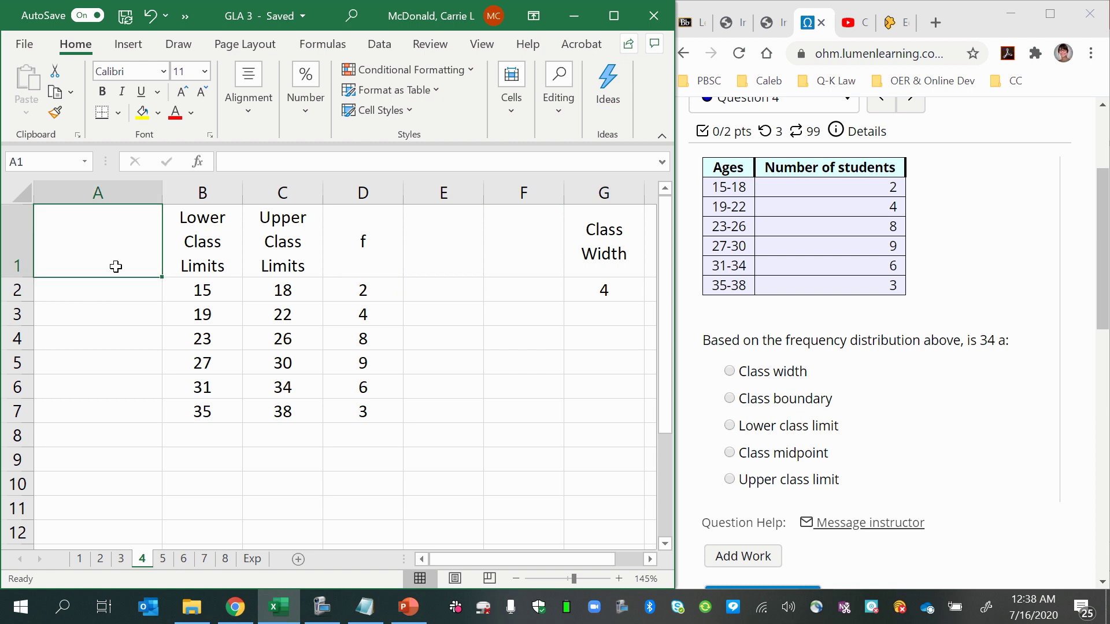
type("Class Boiu")
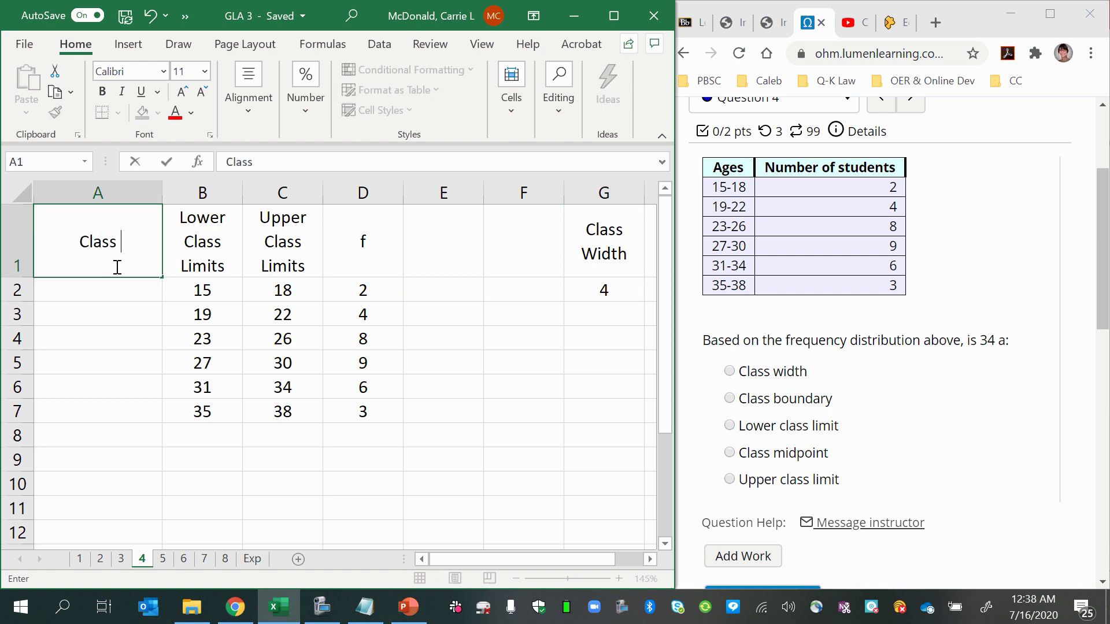
key("BackSpace")
key("BackSpace")
type("und")
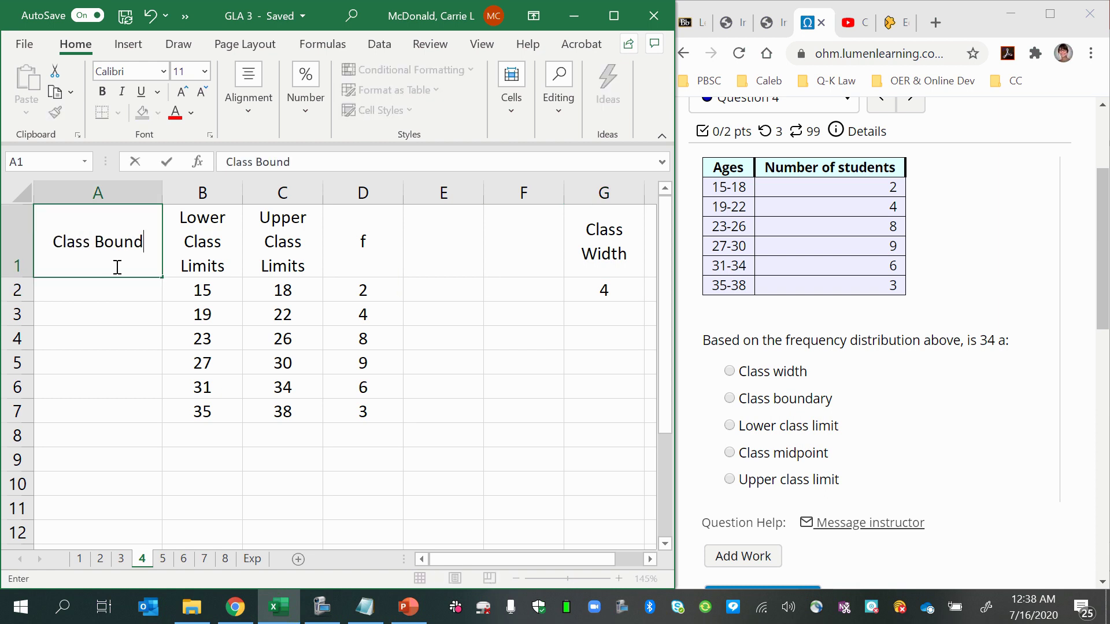
type("aries")
key("Return")
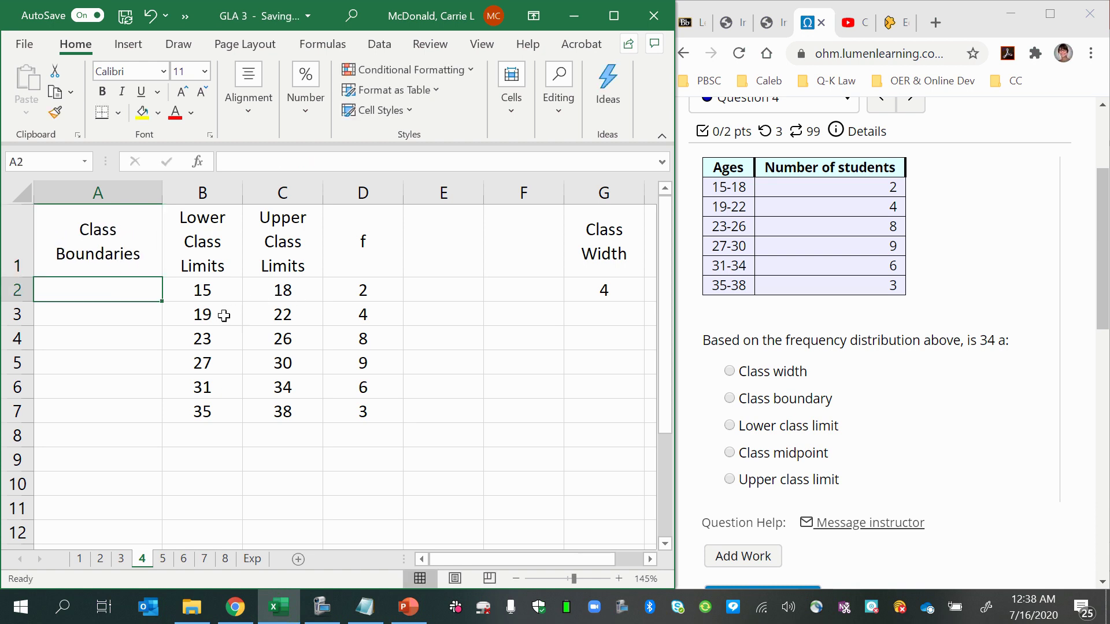
left_click(289, 292)
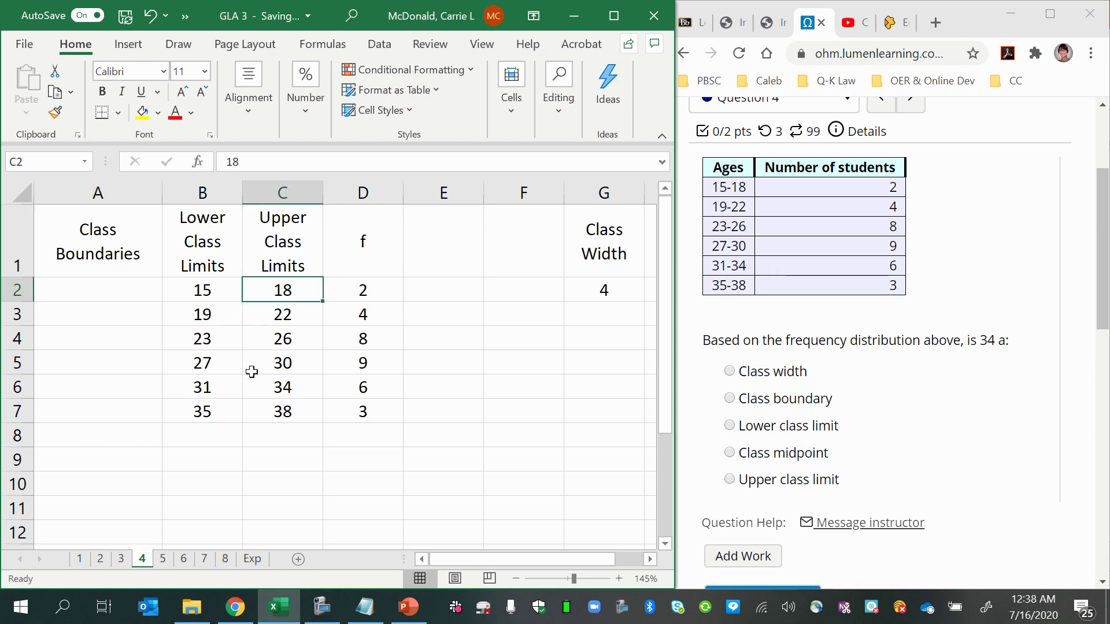
left_click(219, 313, "ctrl")
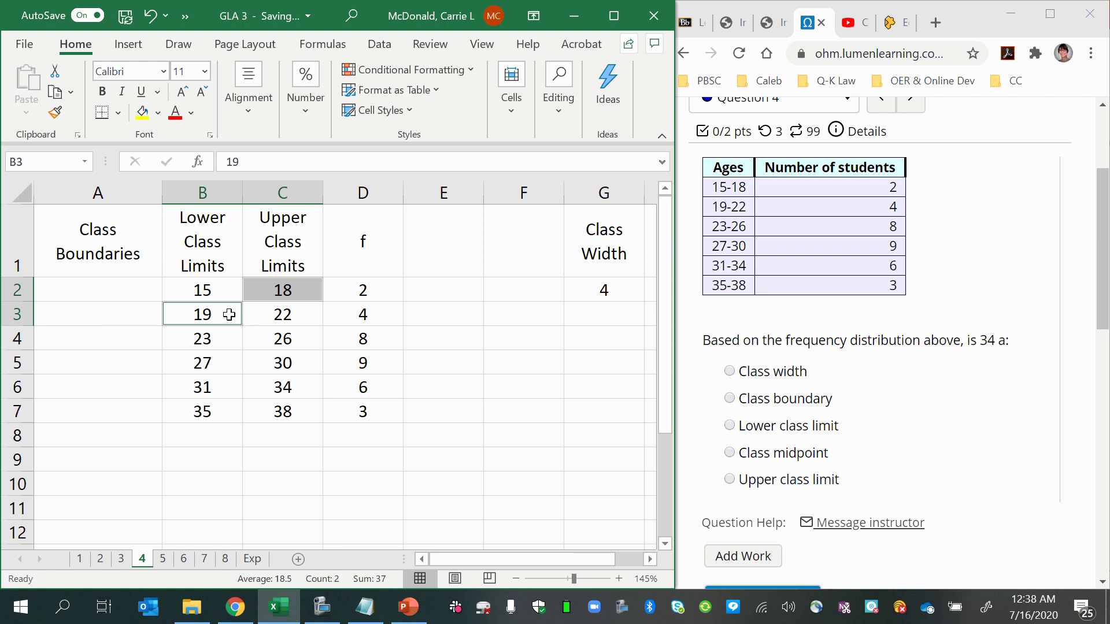
Enter =(C2+B3)/2 in A3 to get the boundary 18.5.
left_click(110, 313)
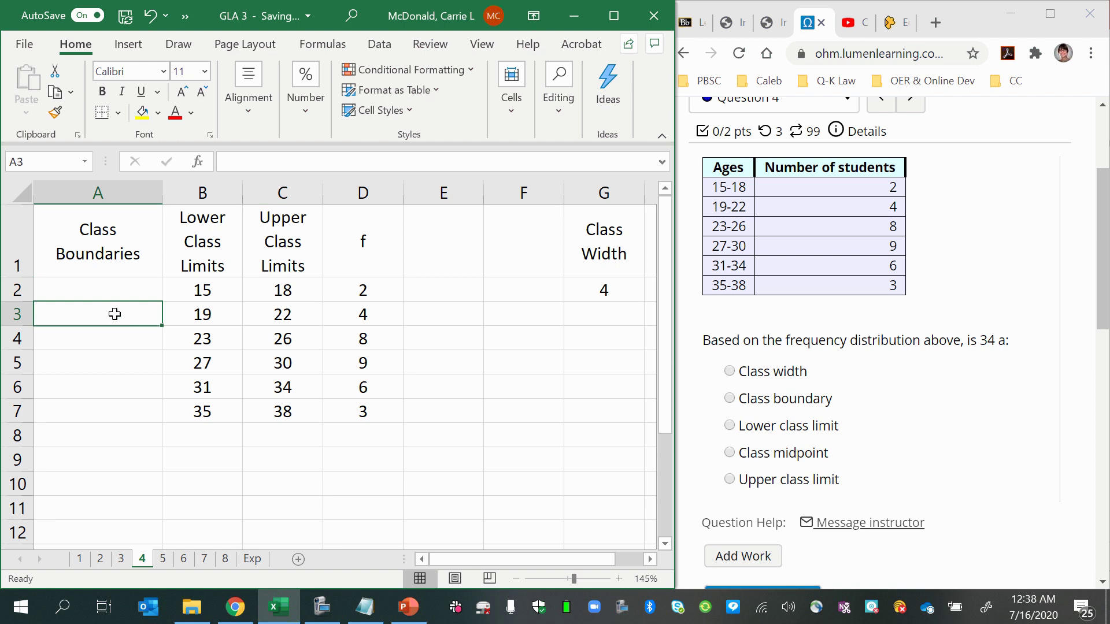
type("=")
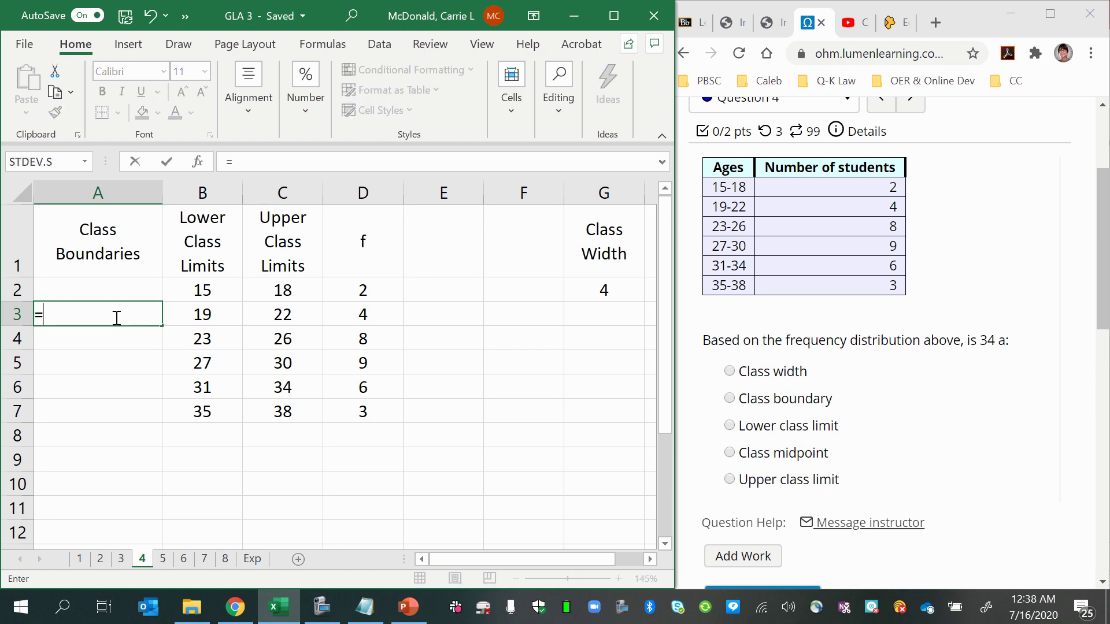
type("(")
left_click(270, 290)
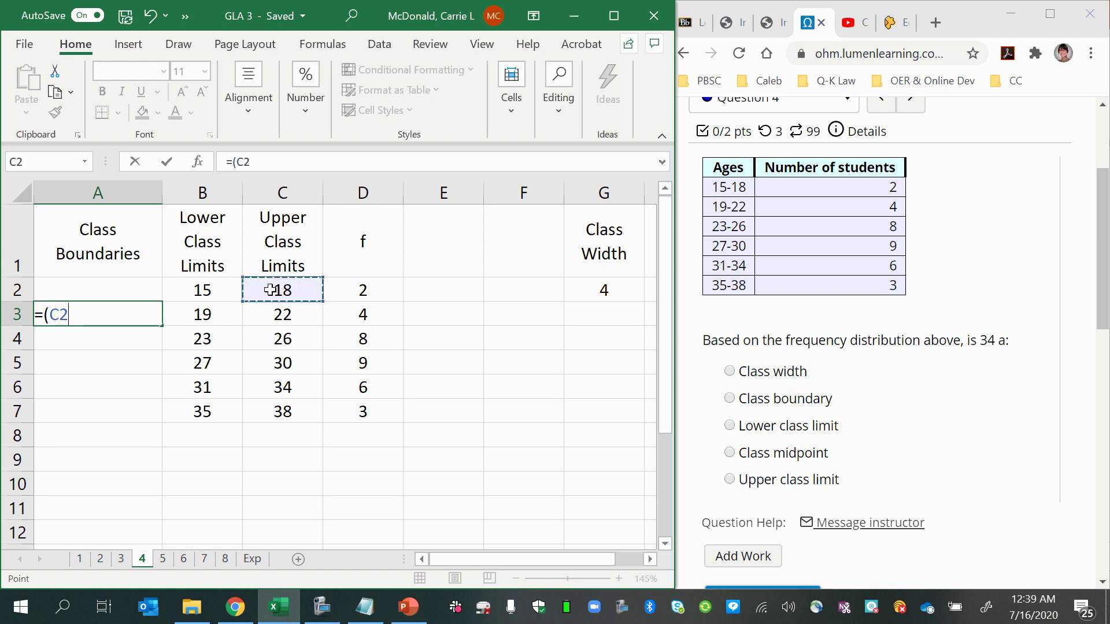
type("+")
left_click(211, 318)
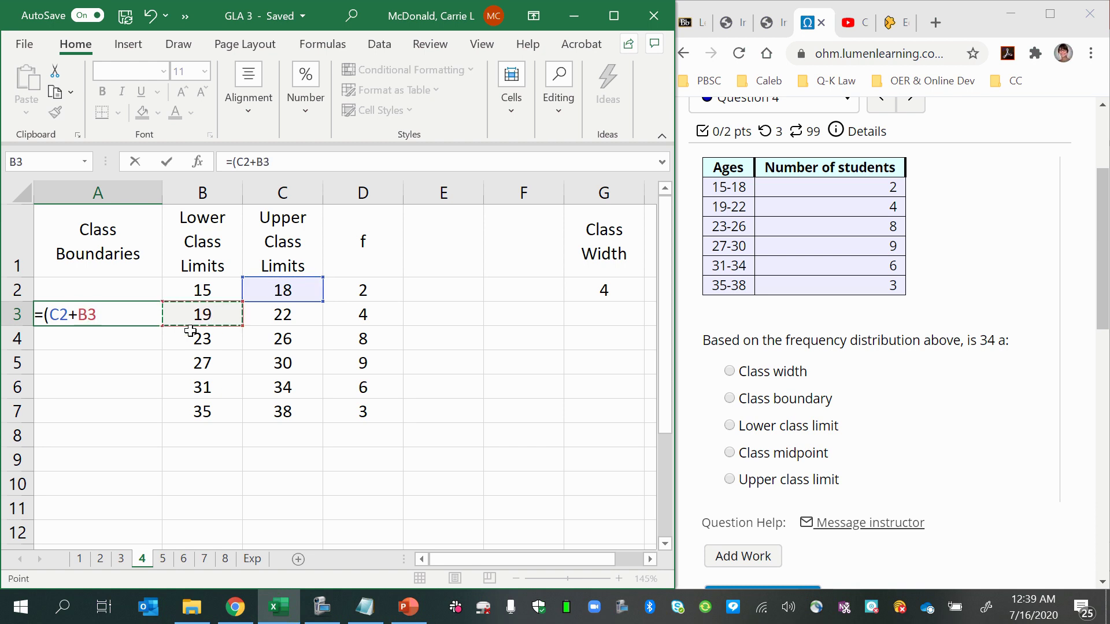
type(")/2")
key("Return")
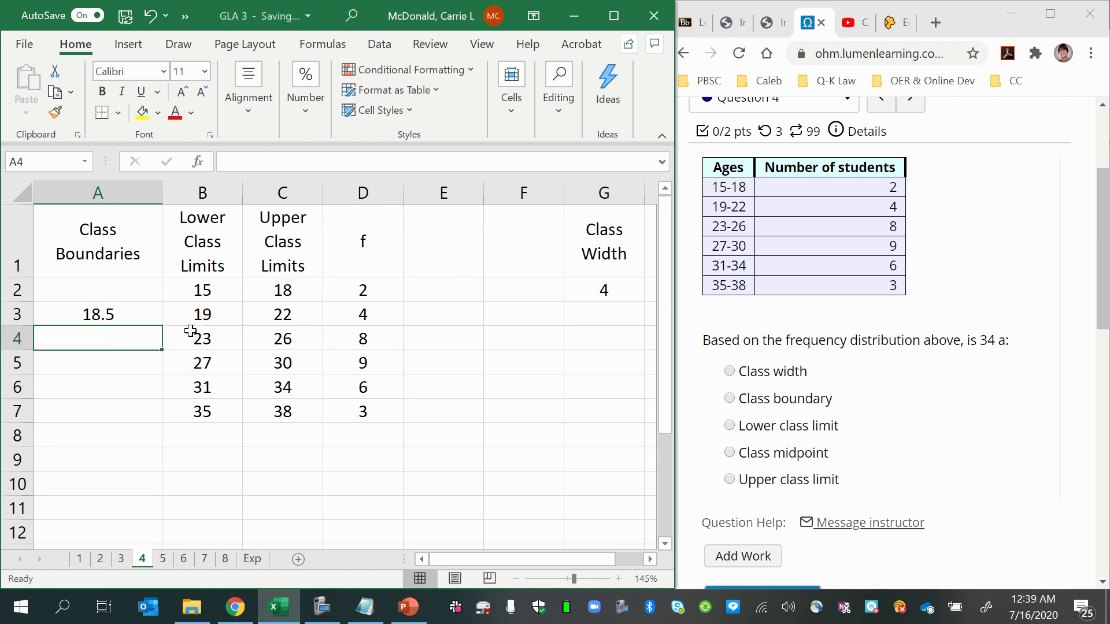
Fill the A3 formula down to A8, inspect the wrong result, and undo the fill.
left_click(141, 315)
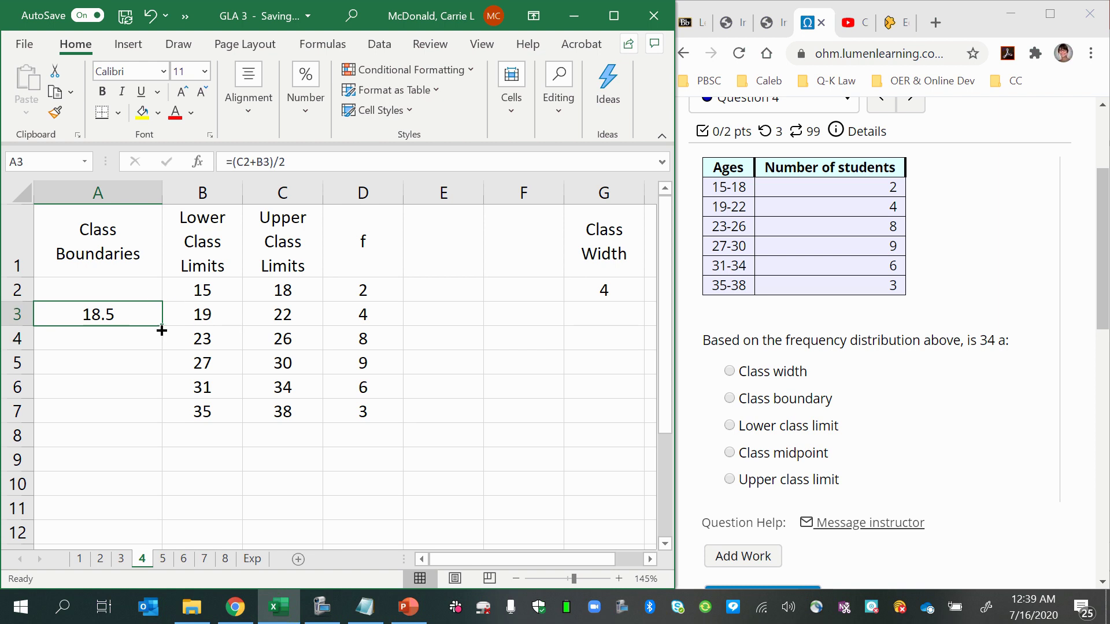
left_click_drag(161, 330, 155, 445)
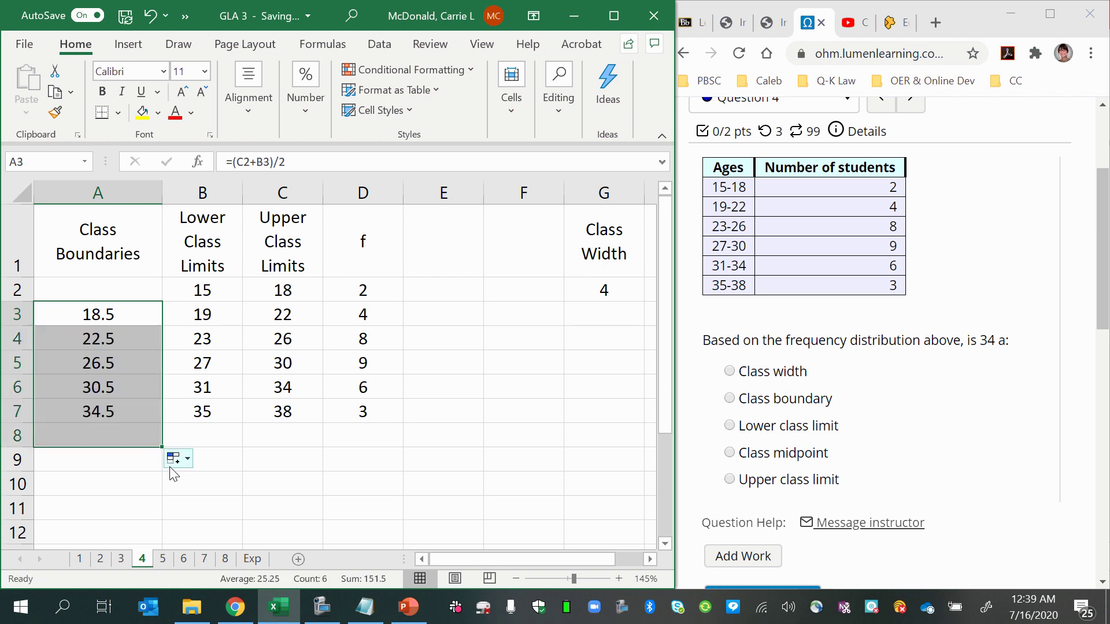
left_click(130, 440)
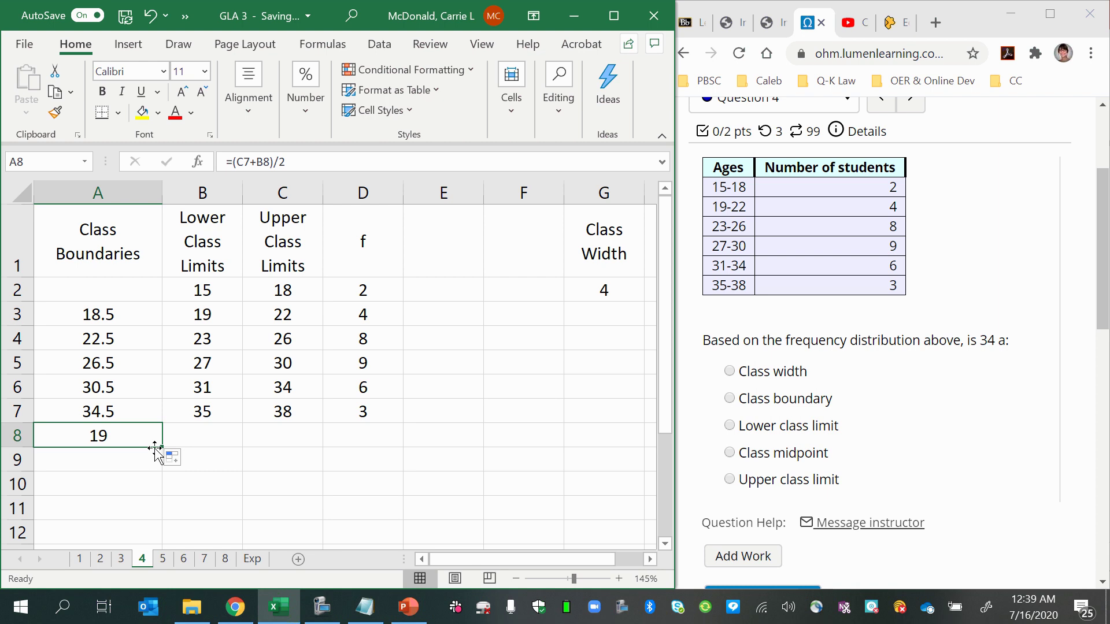
key("ctrl+z")
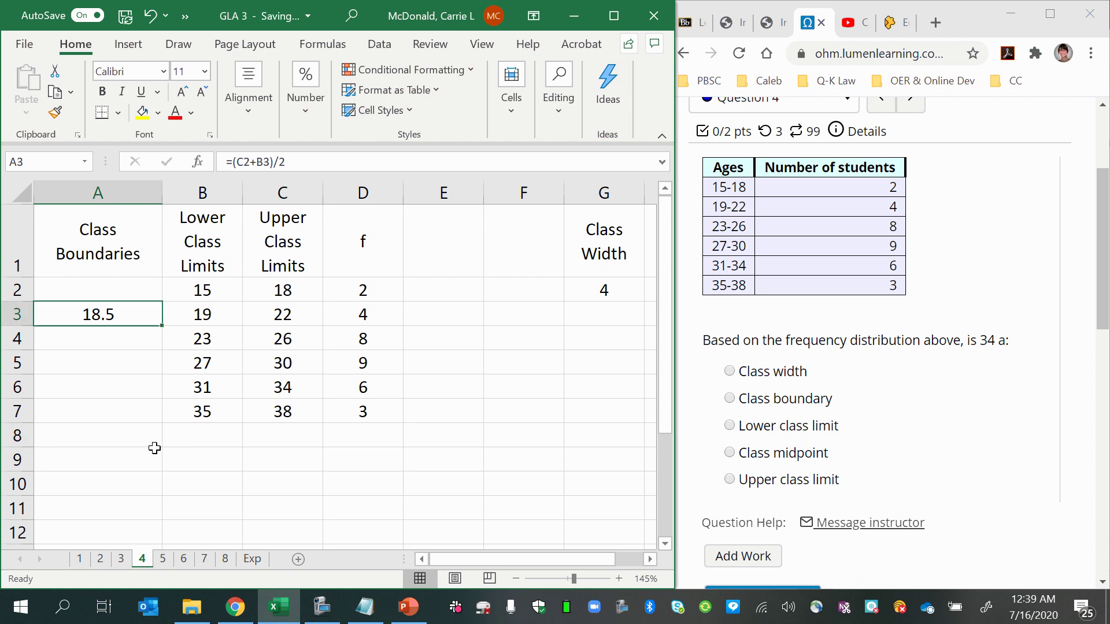
Enter =A3+$G$2 in A4 and fill it down to A8, giving boundaries up to 38.5.
left_click(123, 344)
type("=")
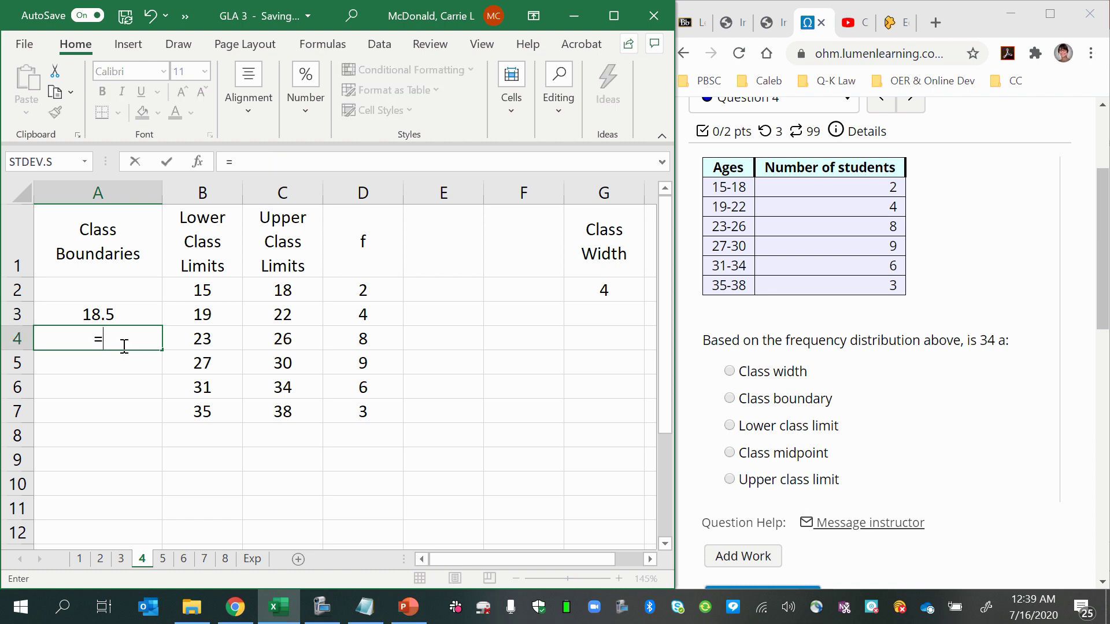
left_click(104, 313)
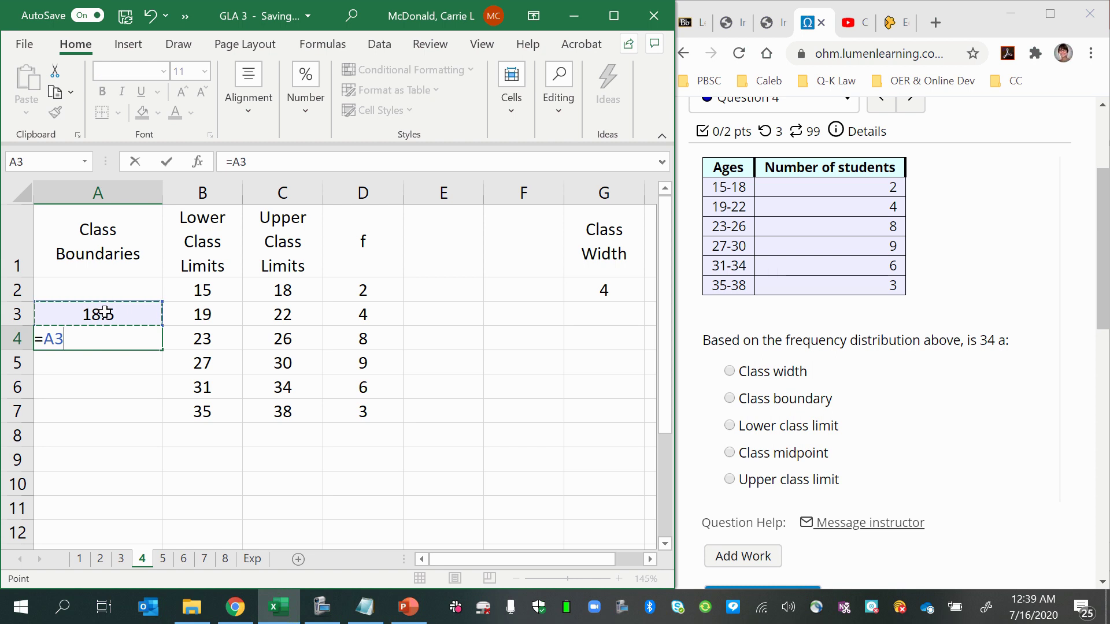
type("+")
left_click(601, 287)
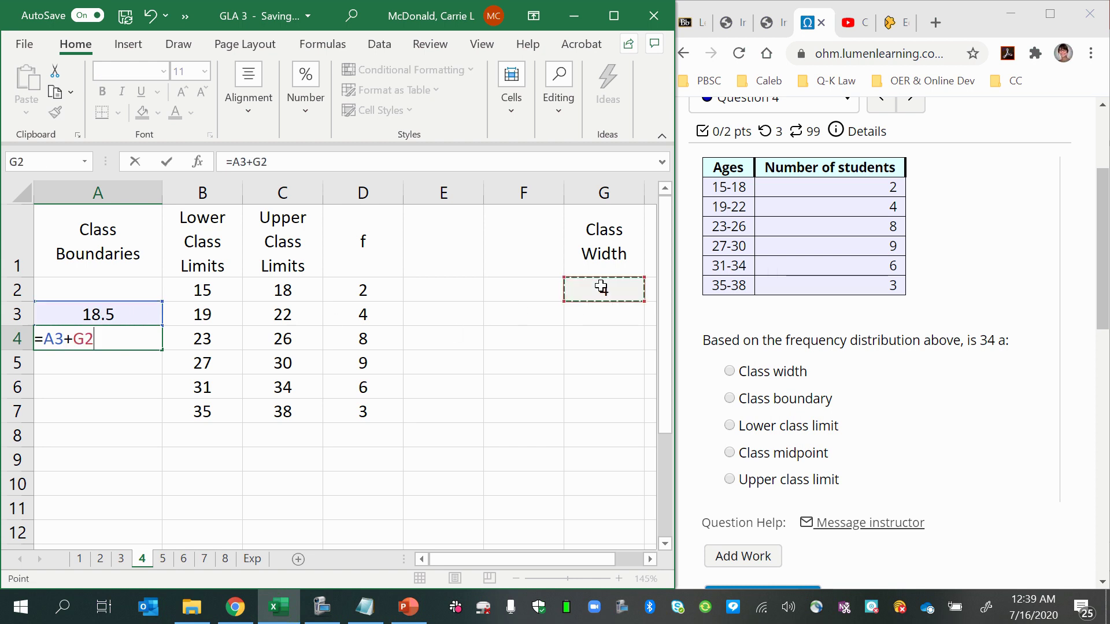
left_click(257, 164)
type("$G")
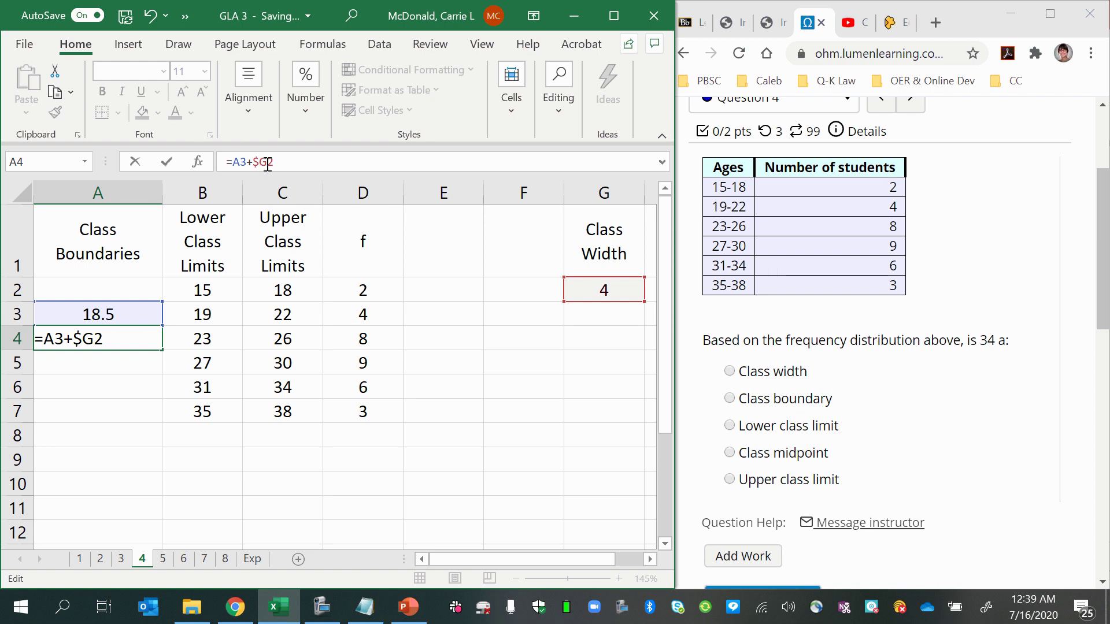
type("$")
key("Return")
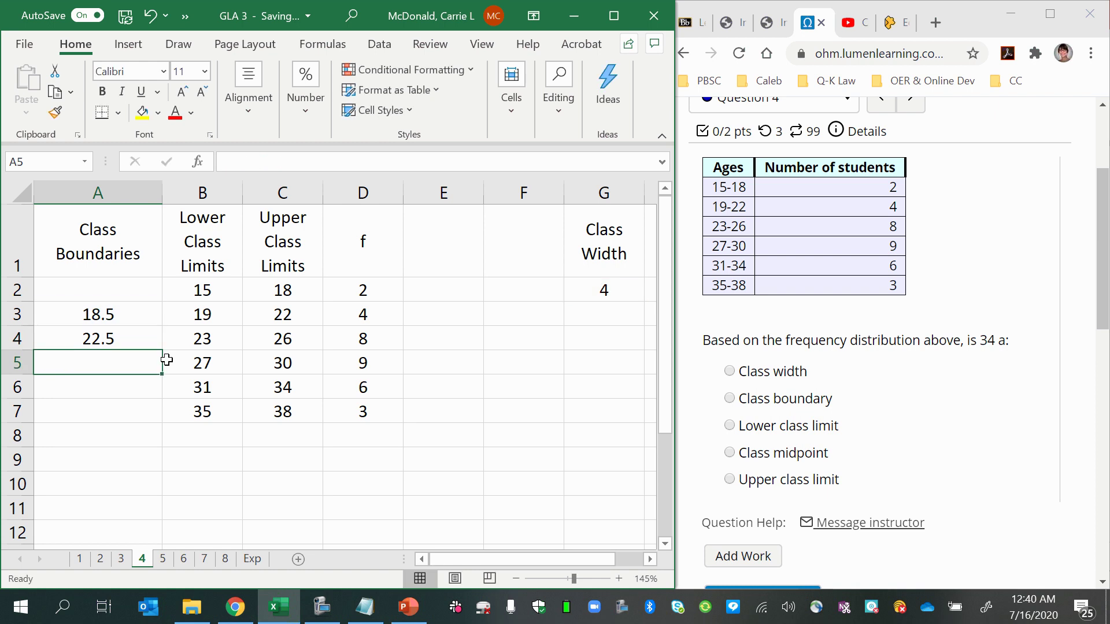
left_click(141, 339)
left_click_drag(162, 350, 155, 448)
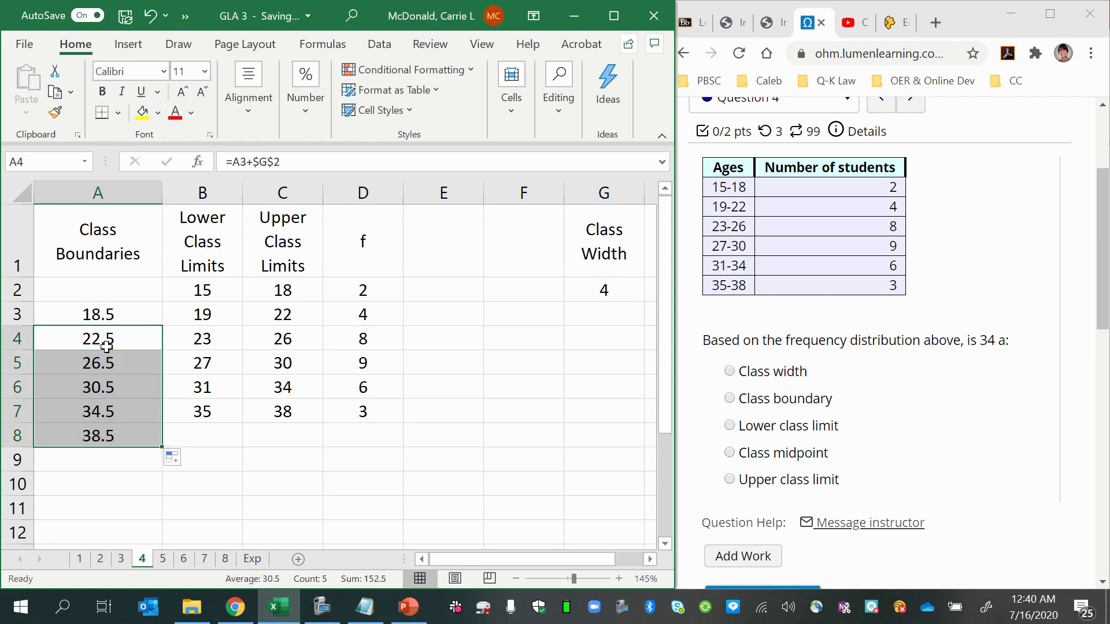
Replace the #VALUE! error in A2 with =A3-G2, giving the lowest boundary 14.5.
left_click(104, 312)
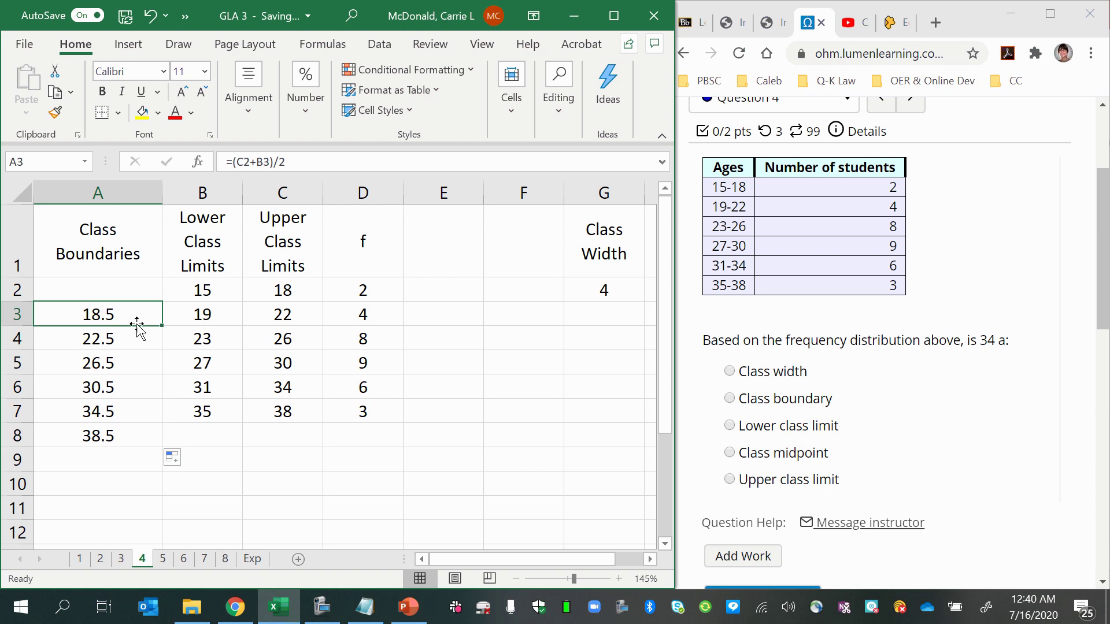
left_click_drag(164, 330, 132, 288)
left_click(132, 289)
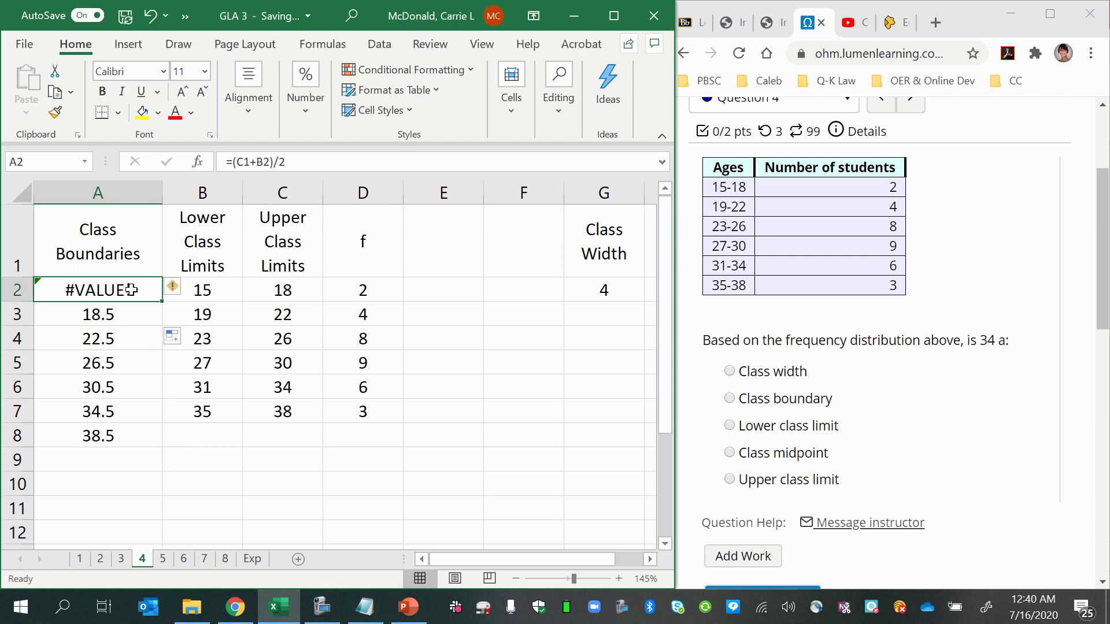
type("=")
left_click(128, 327)
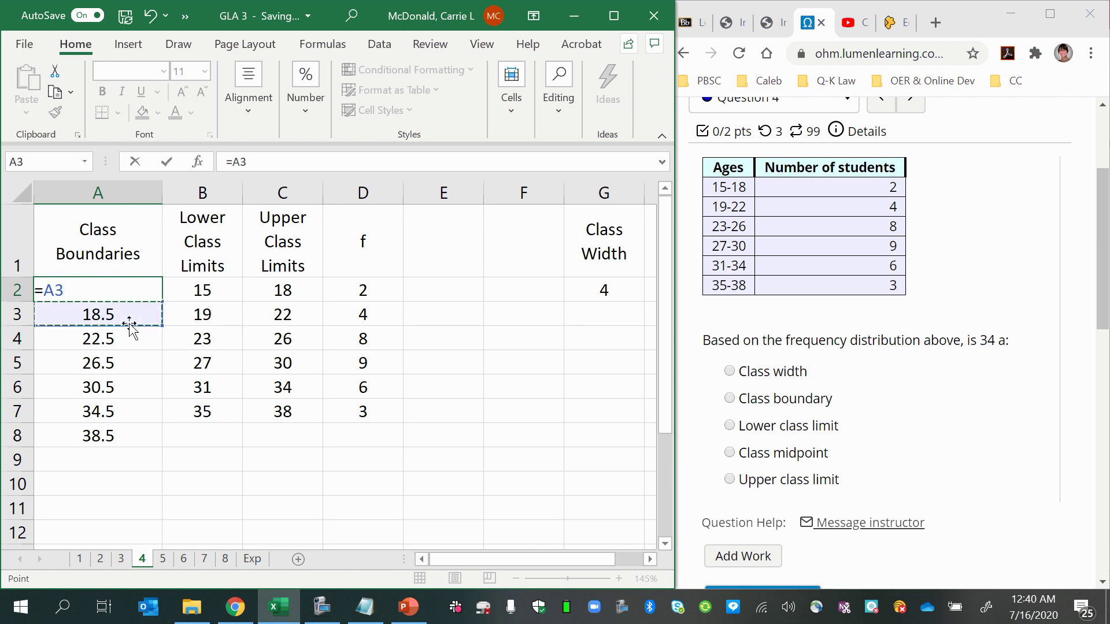
type("-")
left_click(569, 293)
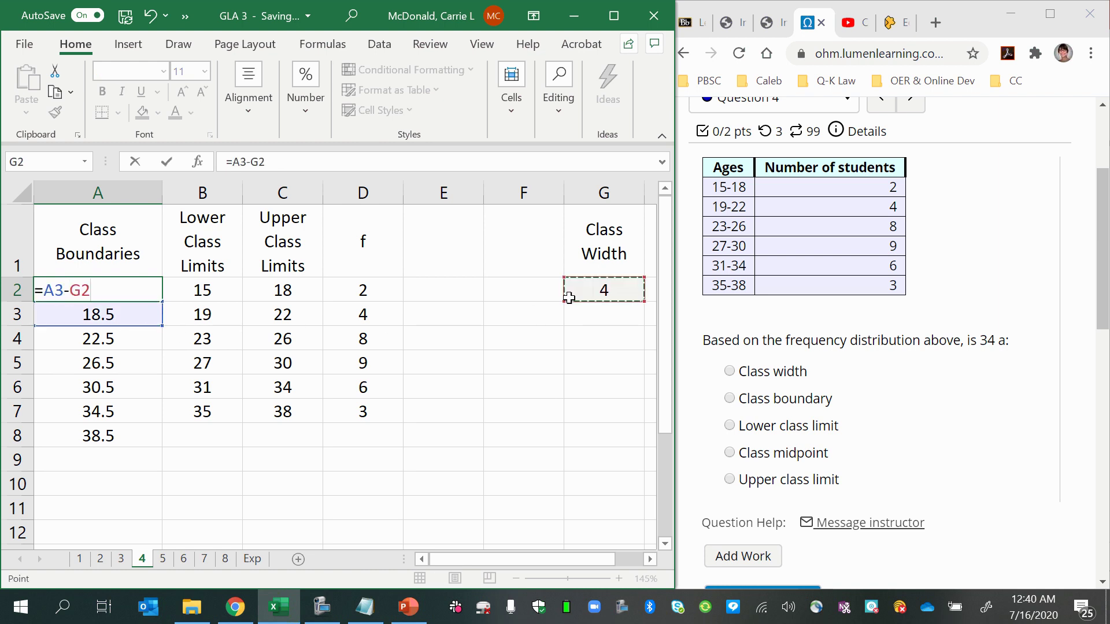
key("Return")
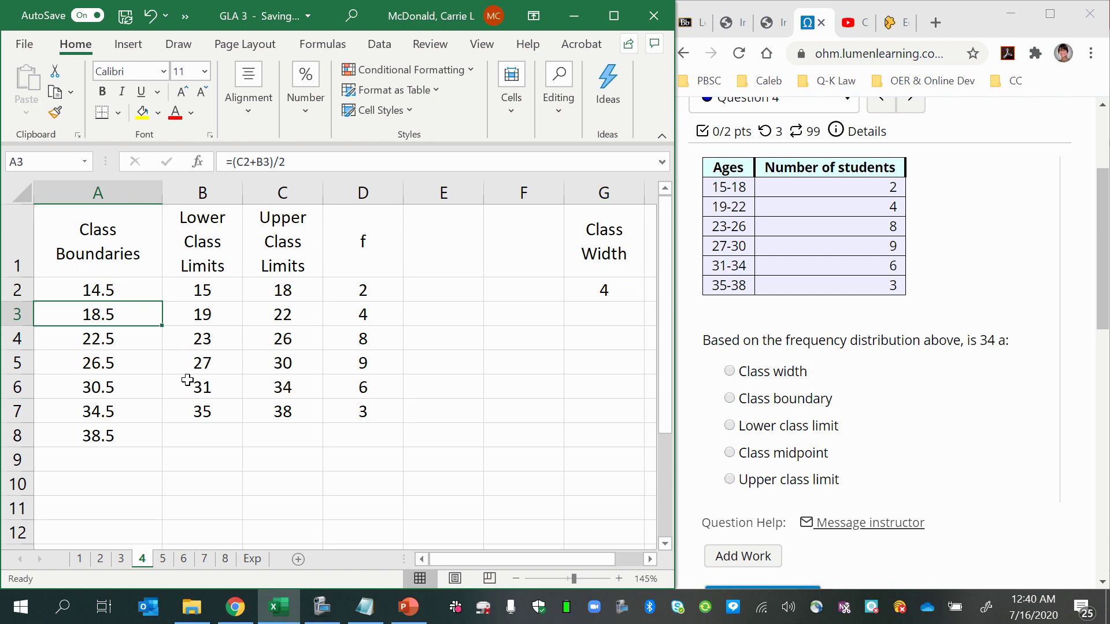
left_click(80, 289)
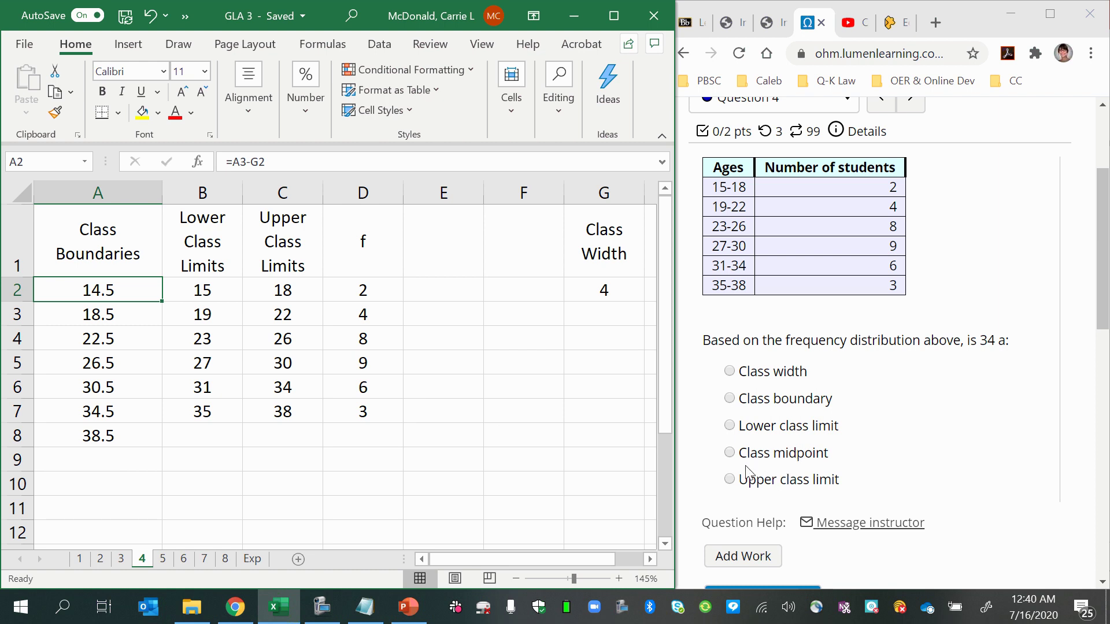
Enter the heading 'Class Midpoint' in cell E1.
left_click(435, 238)
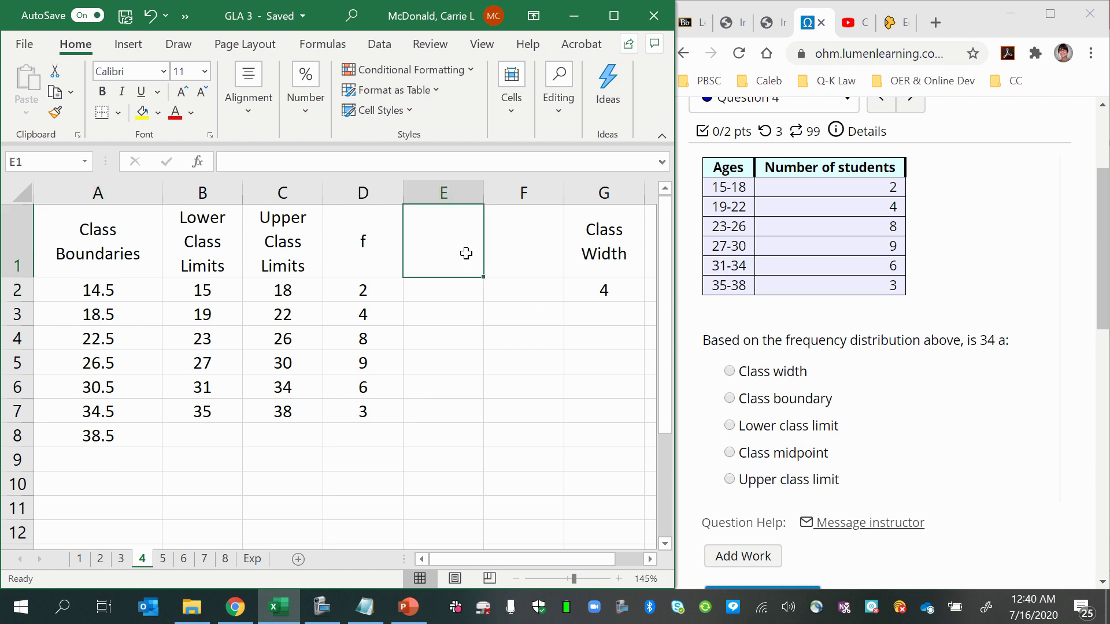
type("C")
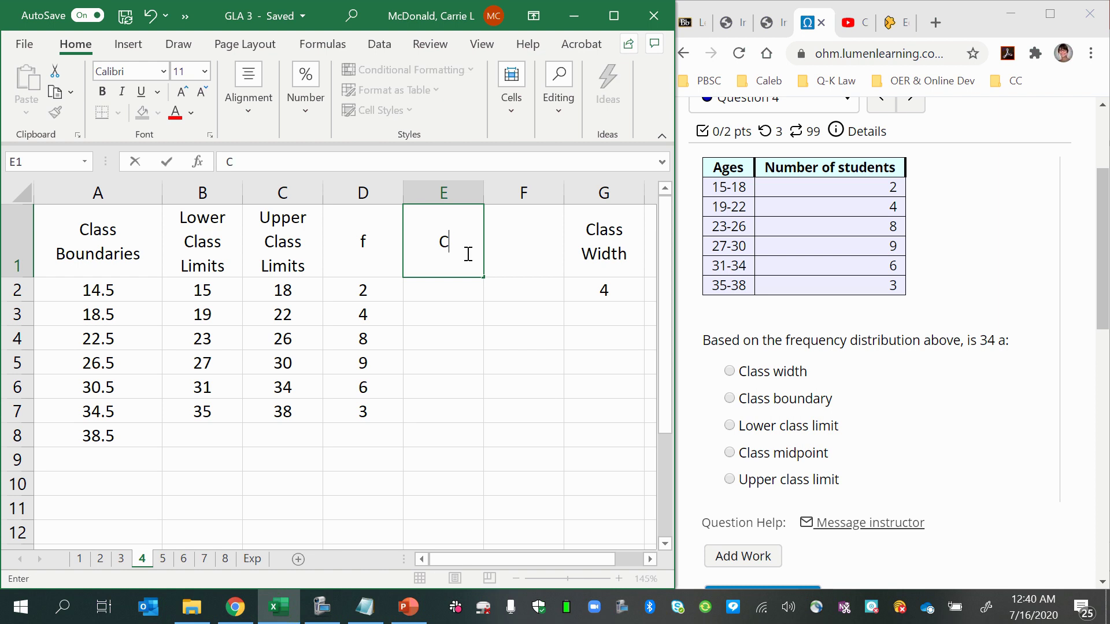
type("lass Midpoint")
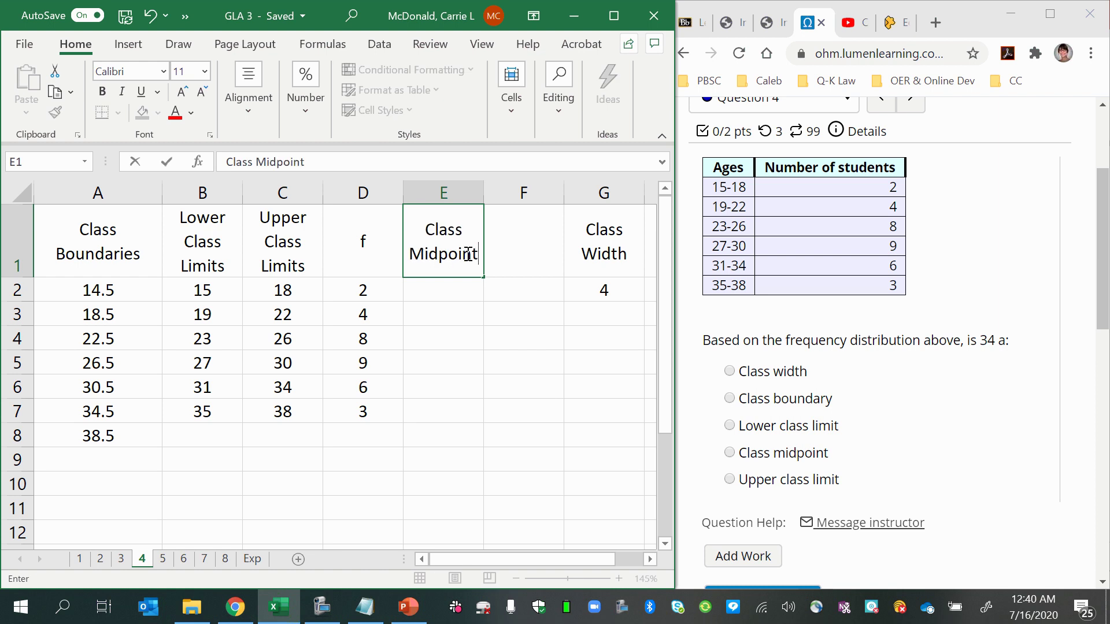
key("Return")
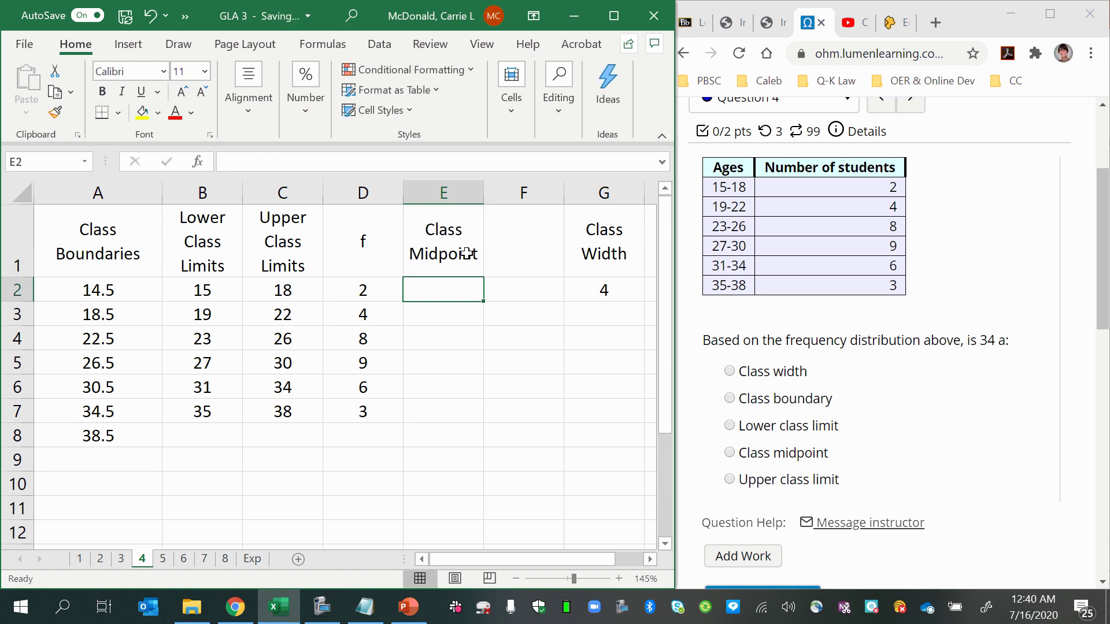
Highlight the first class's limits 15 and 18 and the next class's lower limit.
mouse_move(287, 287)
left_mouse_down()
mouse_move(200, 314)
mouse_move(272, 288)
left_mouse_up()
left_click(220, 310)
left_click(260, 292)
left_click(213, 316)
left_click_drag(196, 293, 280, 290)
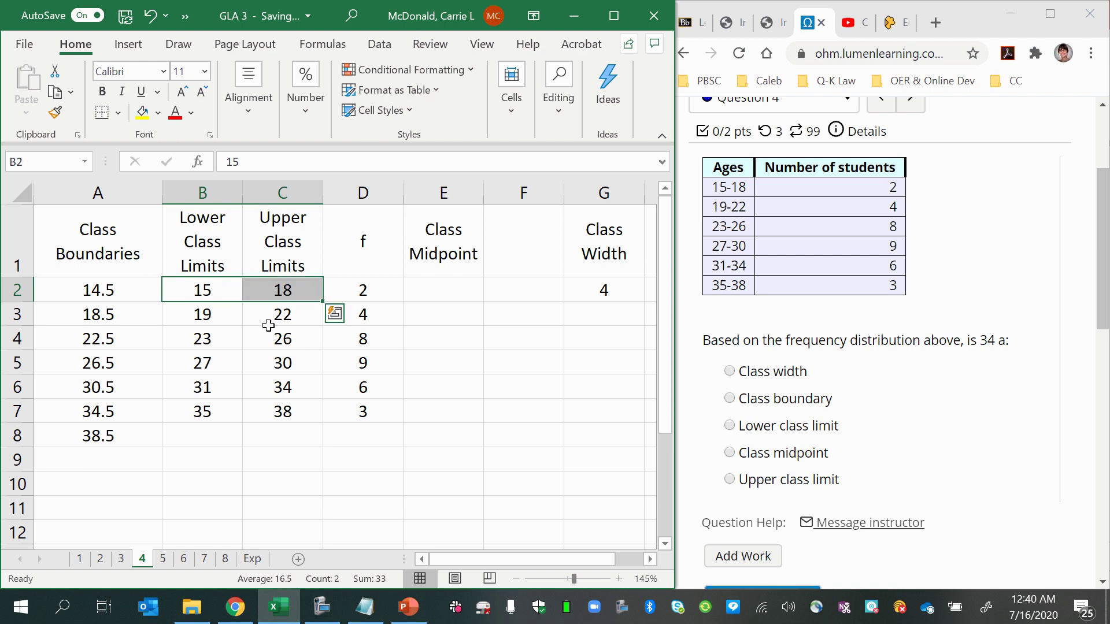
Enter the midpoint formula =(B2+C2)/2 in E2, giving 16.5.
left_click(444, 285)
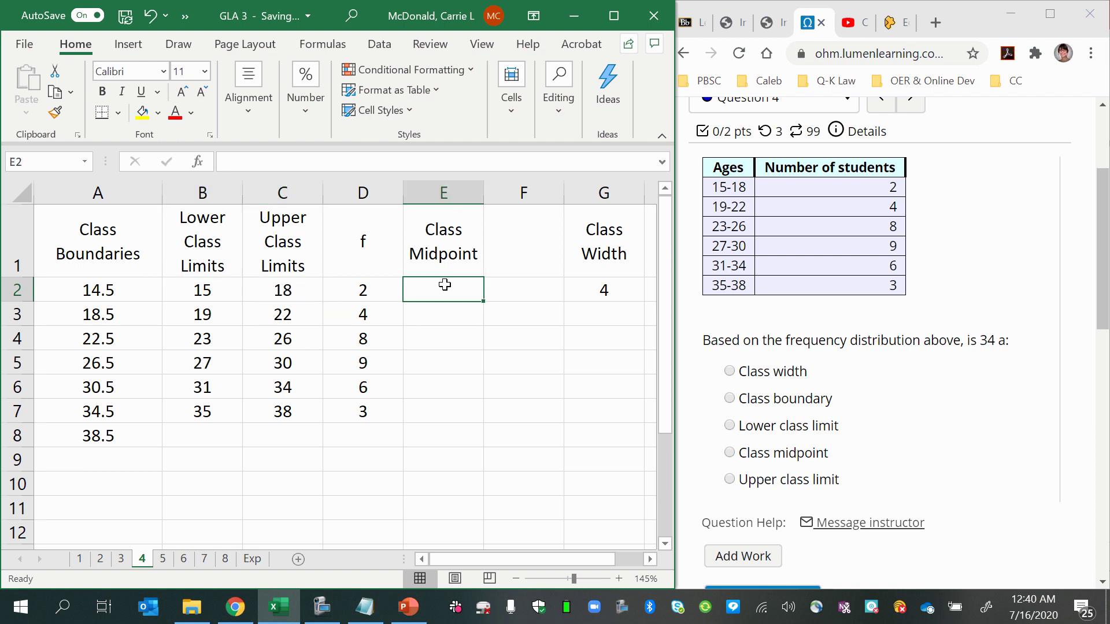
type("=")
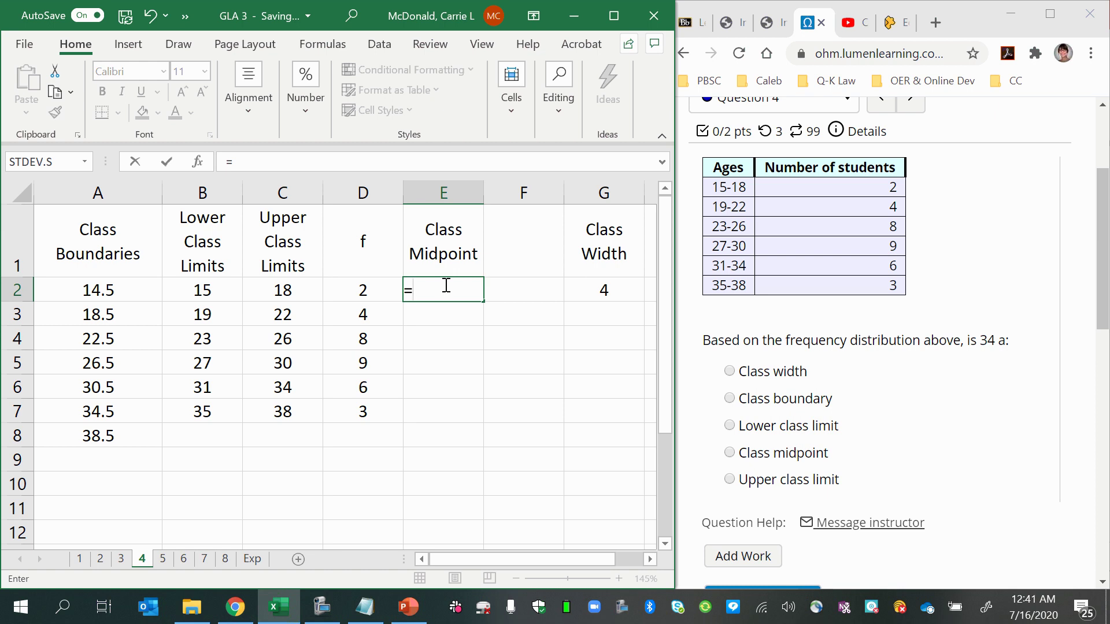
type("(")
left_click(200, 292)
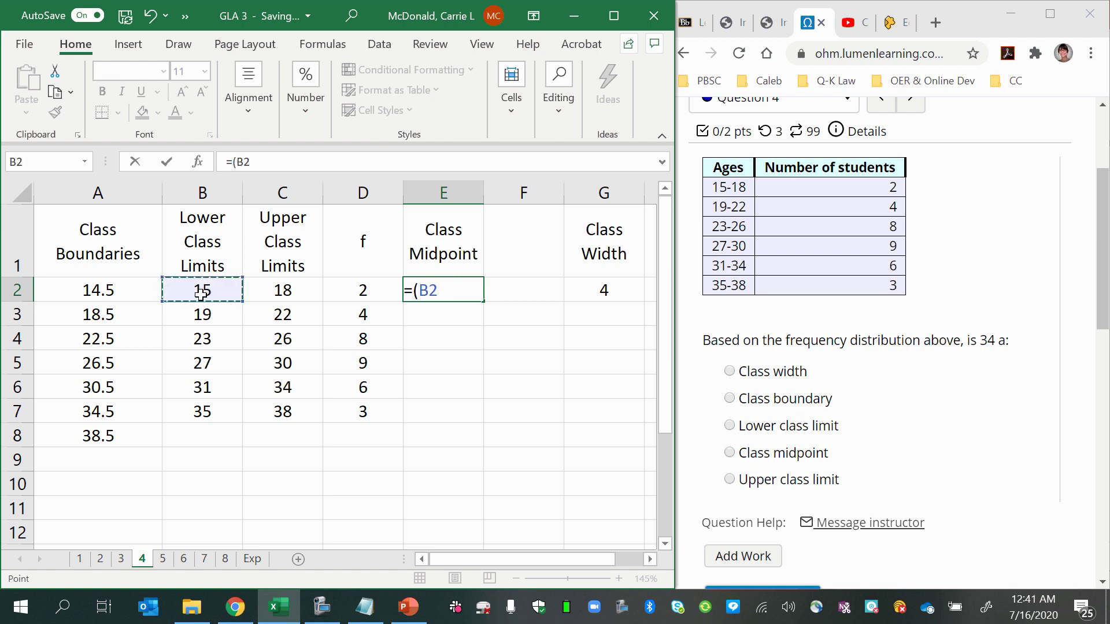
type("+")
left_click(277, 293)
type(")")
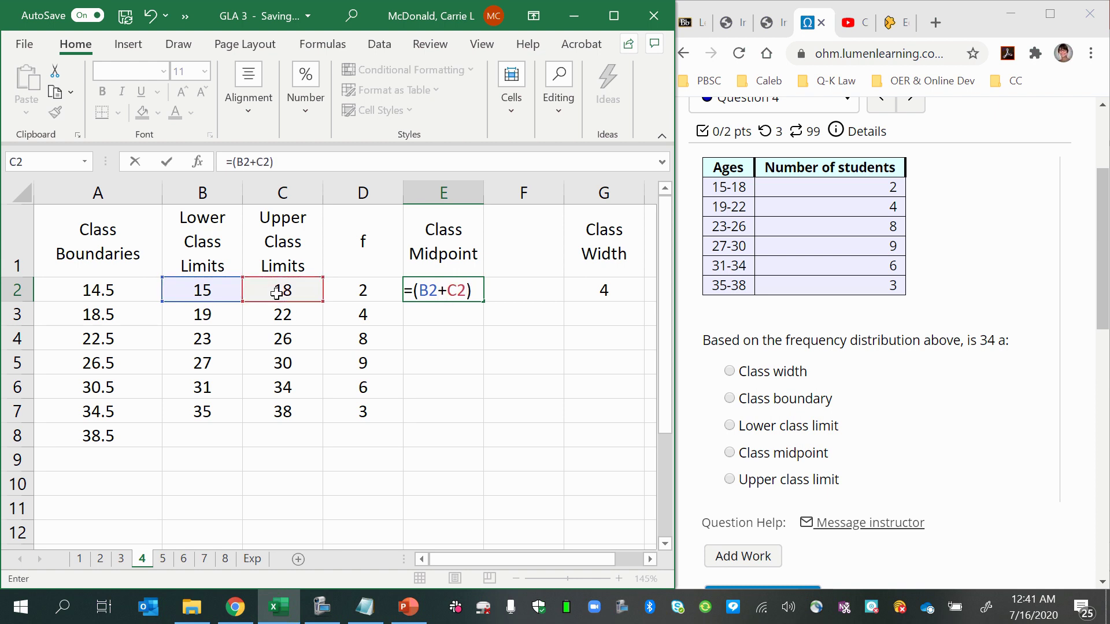
type("/2")
key("Return")
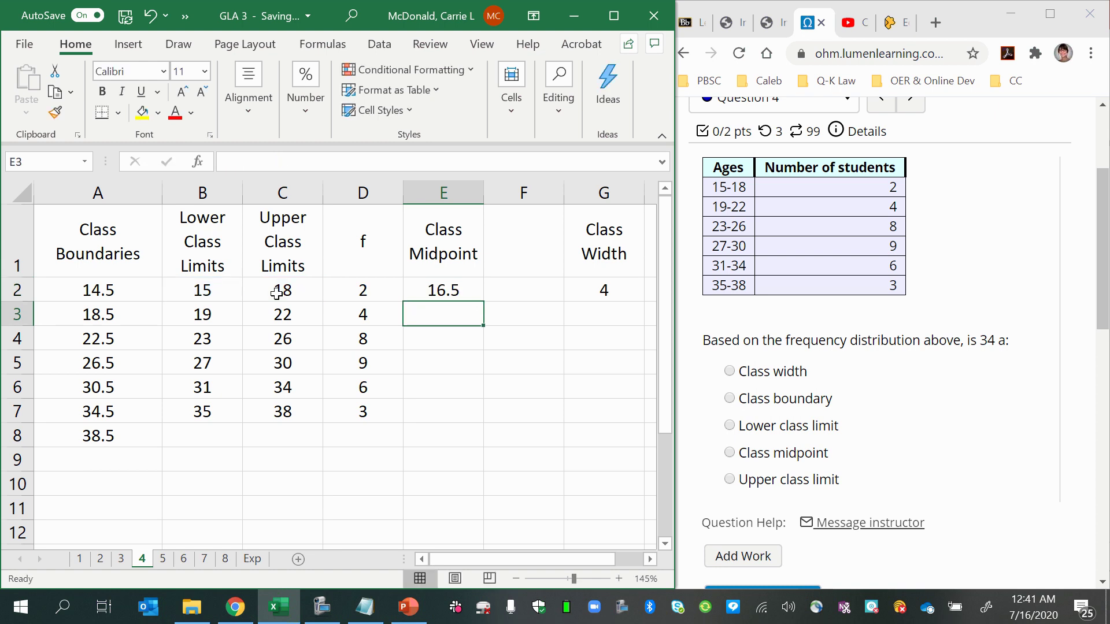
Replace it with =AVERAGE(B2:C2) in E2 and fill it down to E7.
left_click(428, 292)
type("=av")
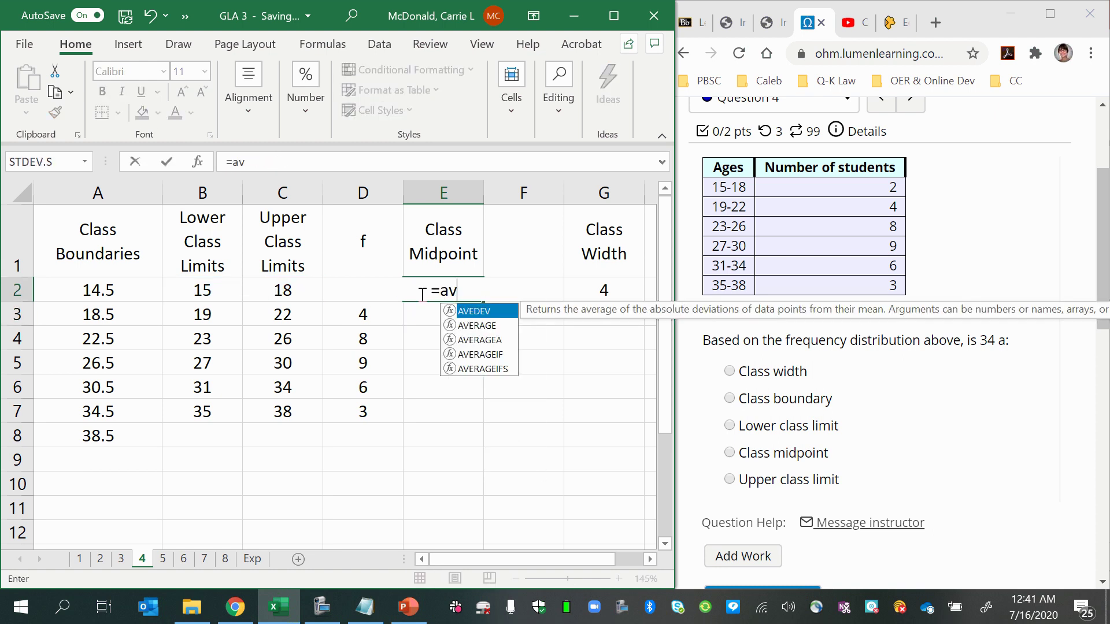
type("erage(")
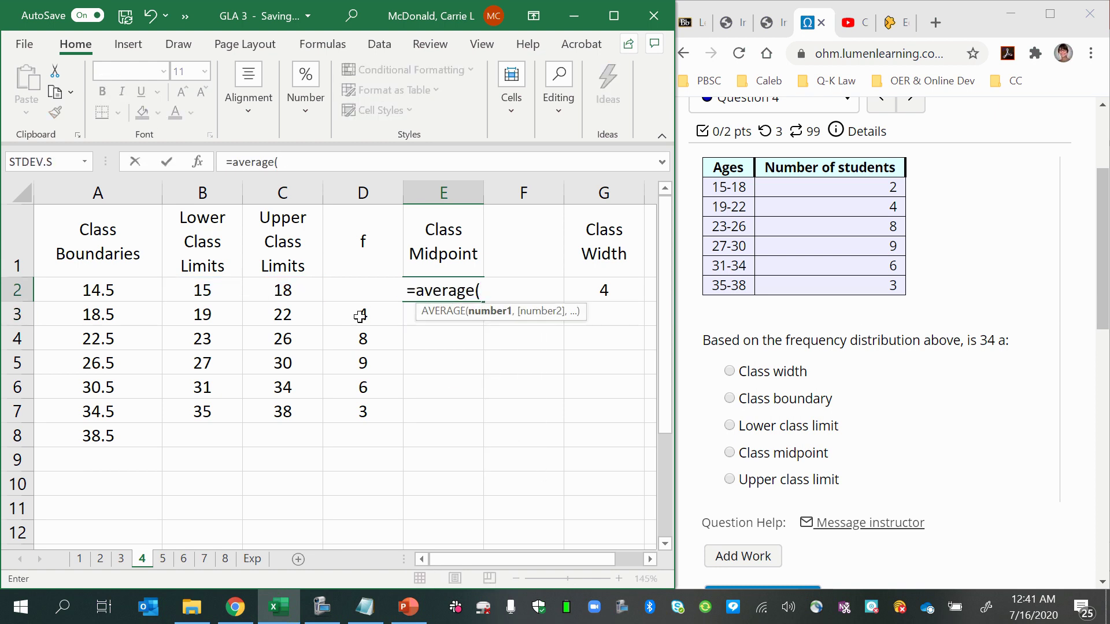
left_click_drag(211, 291, 278, 286)
key("Return")
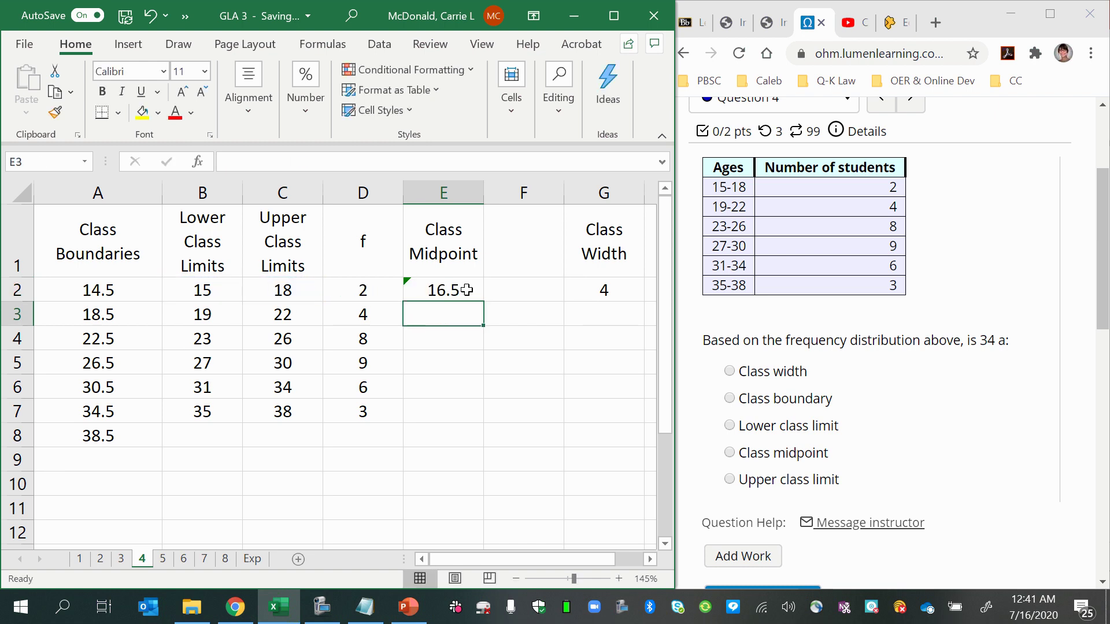
left_click(467, 291)
left_click_drag(482, 304, 486, 425)
Ignore the formula error warning on midpoints E2:E7.
left_click(446, 290)
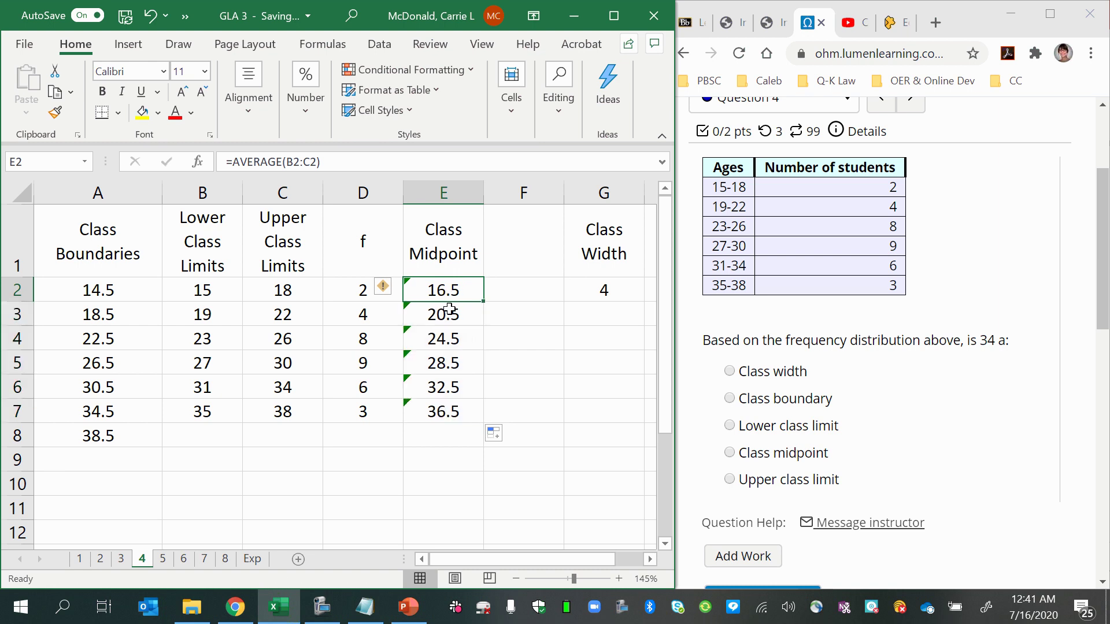
left_click(391, 292)
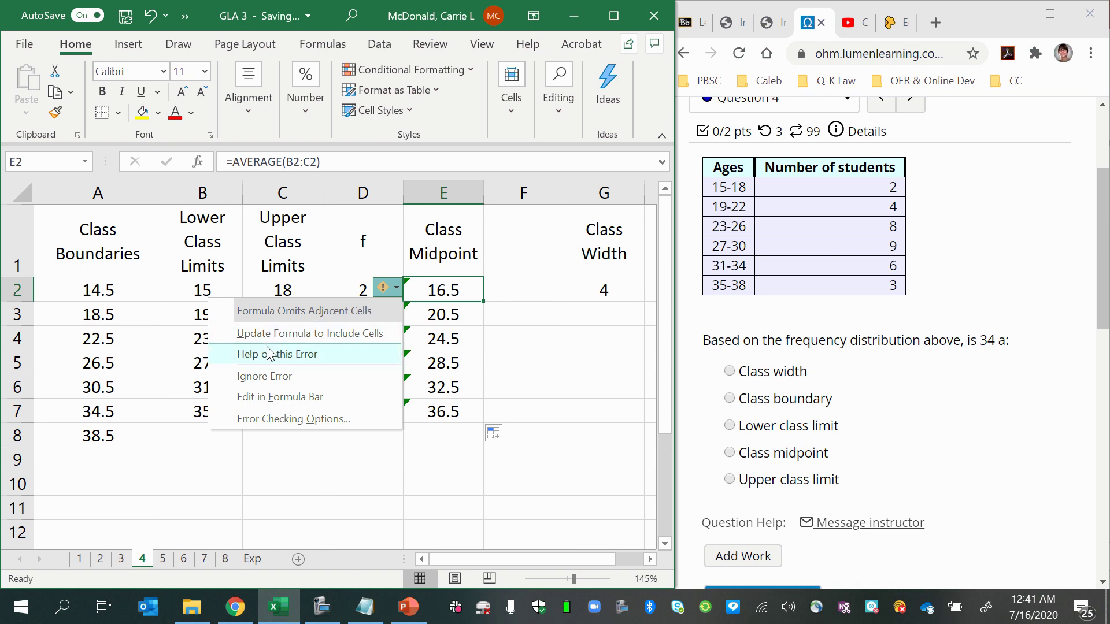
left_click(431, 355)
left_click_drag(426, 289, 423, 436)
left_click(384, 287)
left_click(298, 377)
left_click(468, 418)
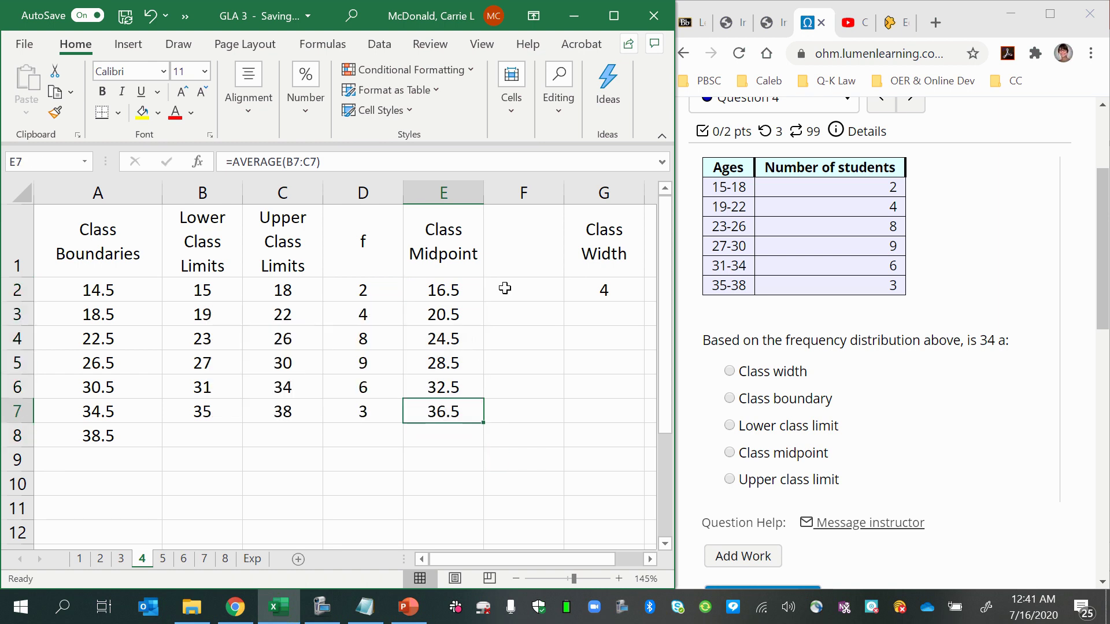
left_click(529, 312)
left_click(512, 289)
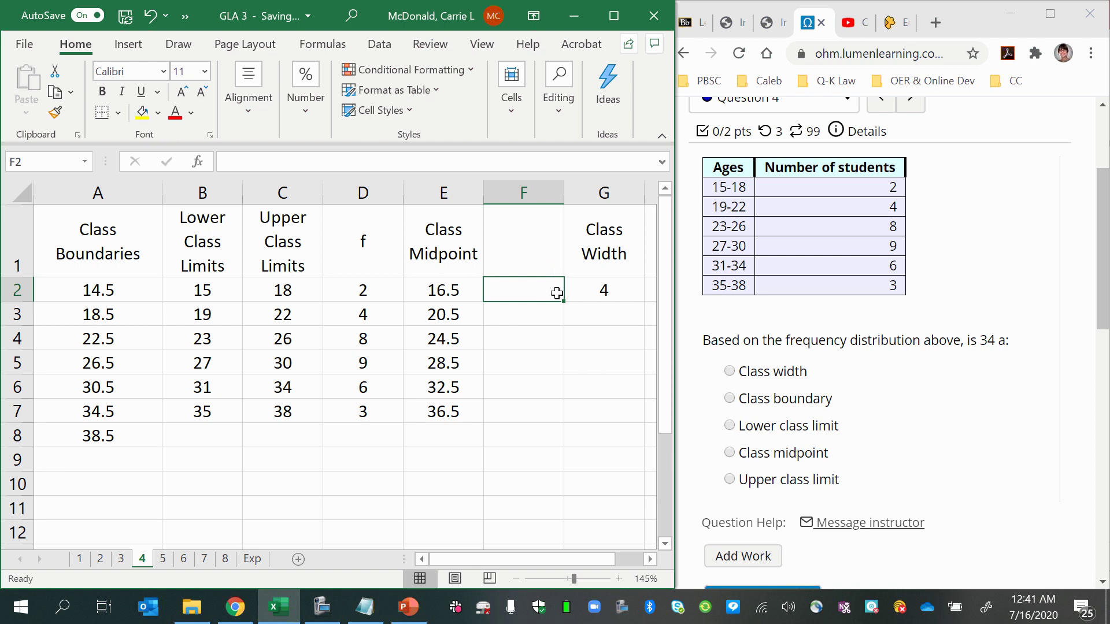
left_click(464, 295)
left_click_drag(457, 312, 437, 414)
right_click(437, 414)
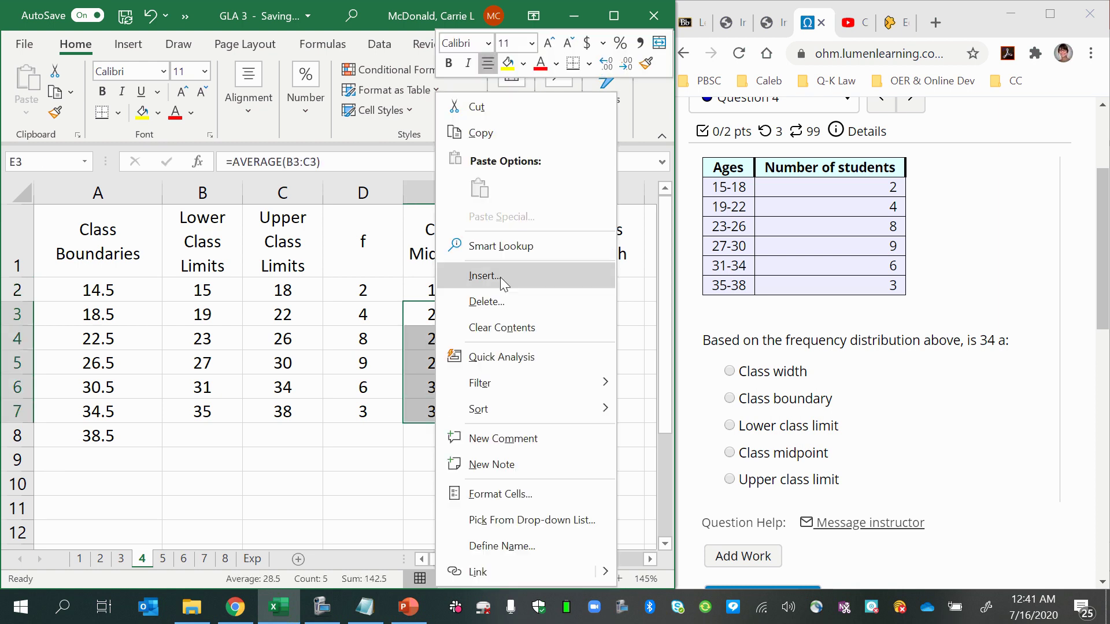
left_click(501, 327)
left_click(466, 313)
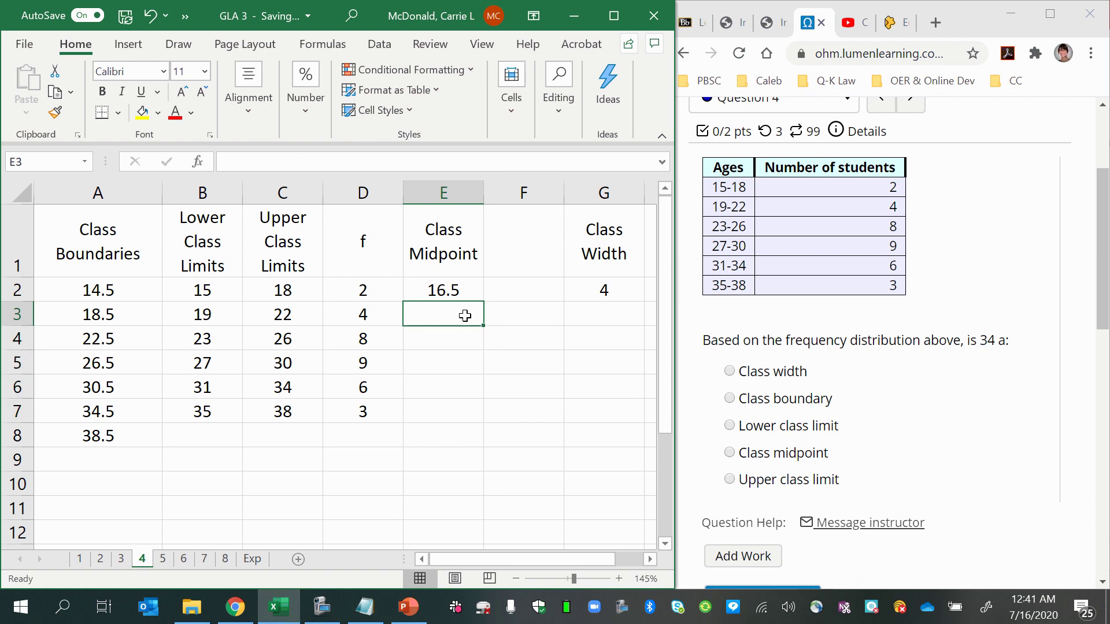
type("=")
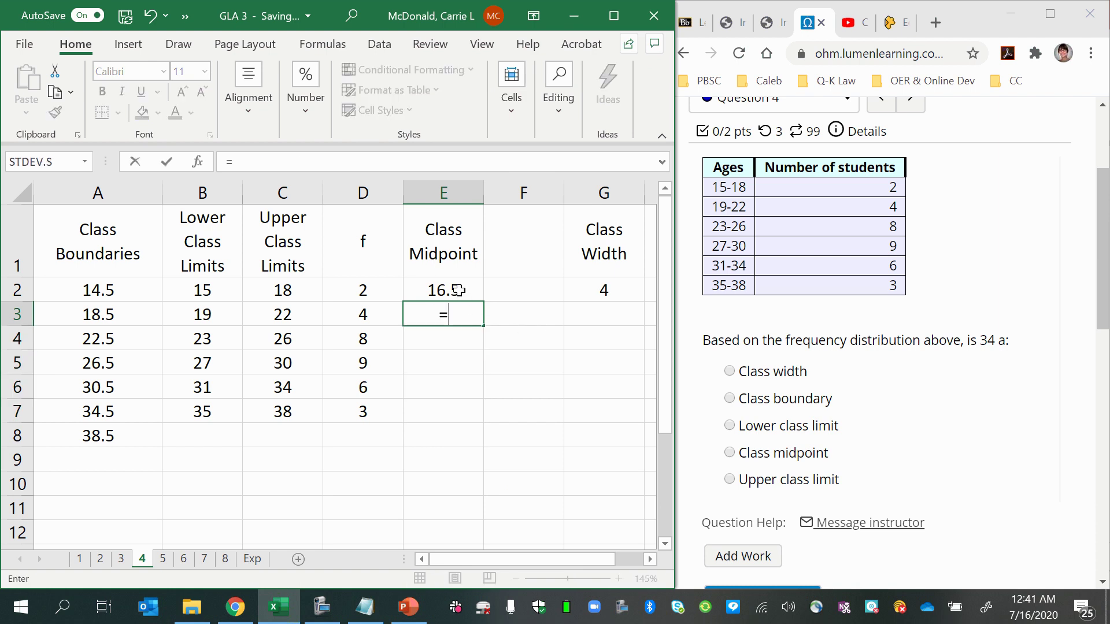
left_click(458, 290)
type("+4")
key("Return")
left_click(454, 318)
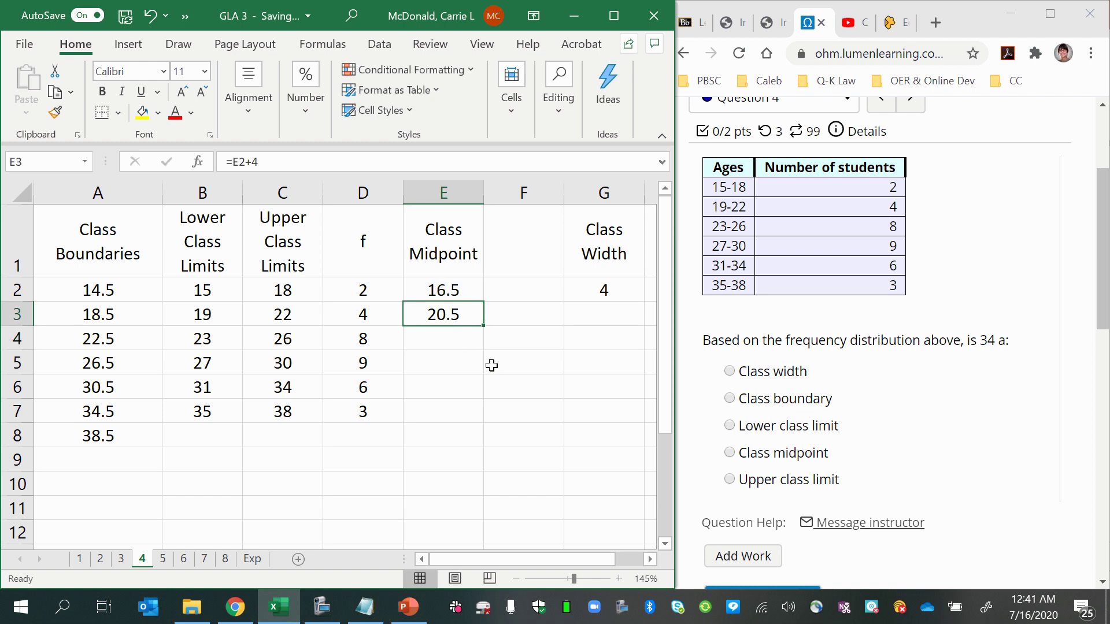
double_click(483, 326)
left_click(508, 347)
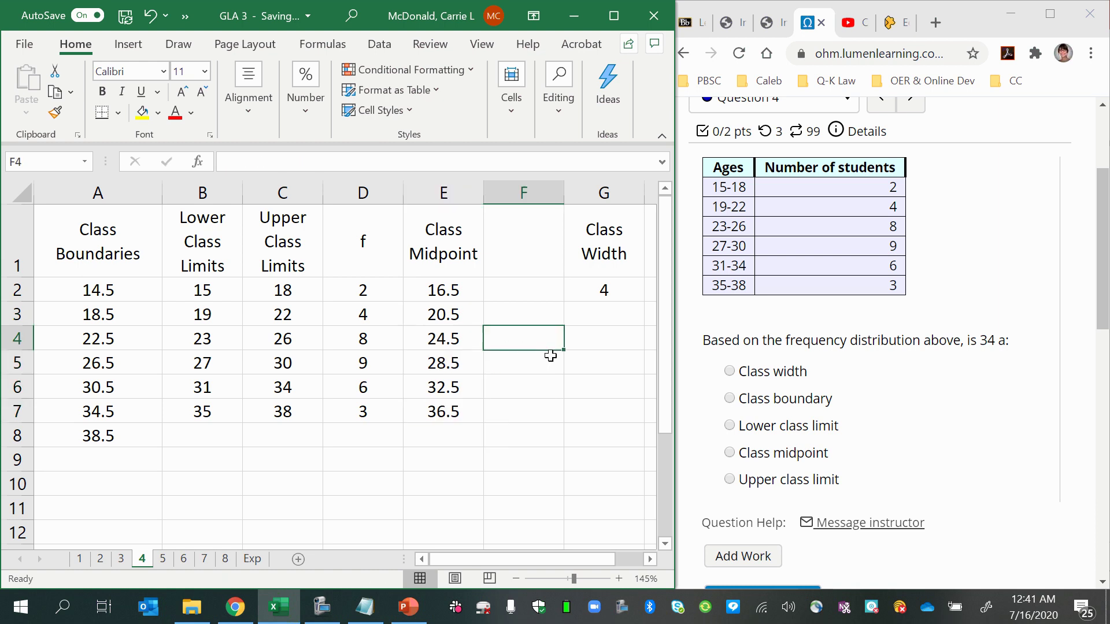
left_click(440, 289)
left_click(450, 412)
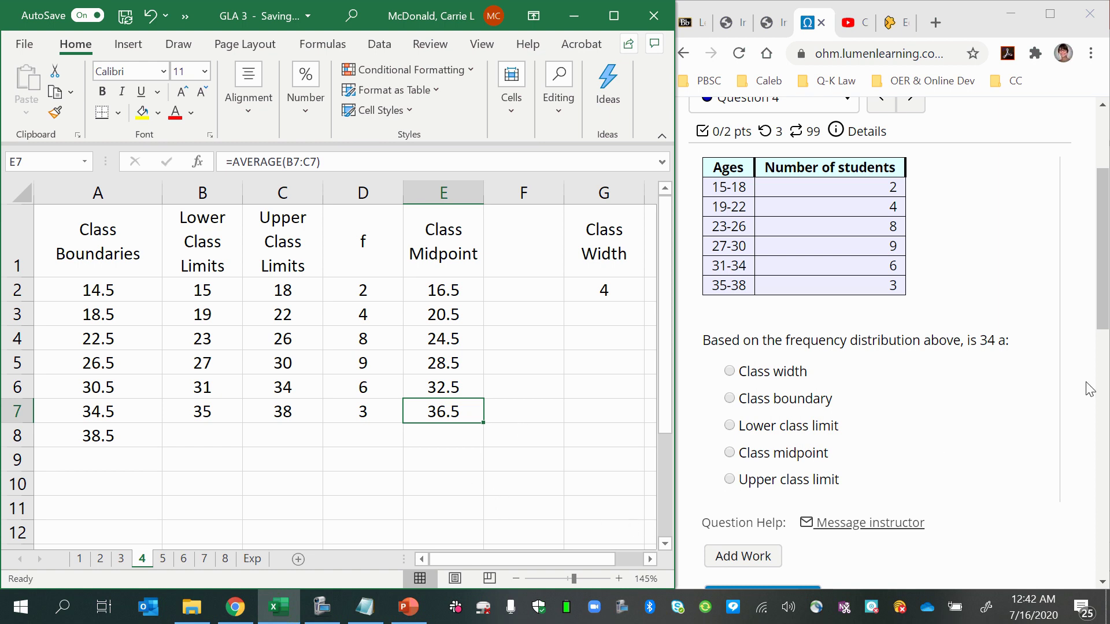
Confirm 34 is an upper limit in C6, choose 'Upper class limit' and submit the question.
left_click_drag(976, 343, 1010, 346)
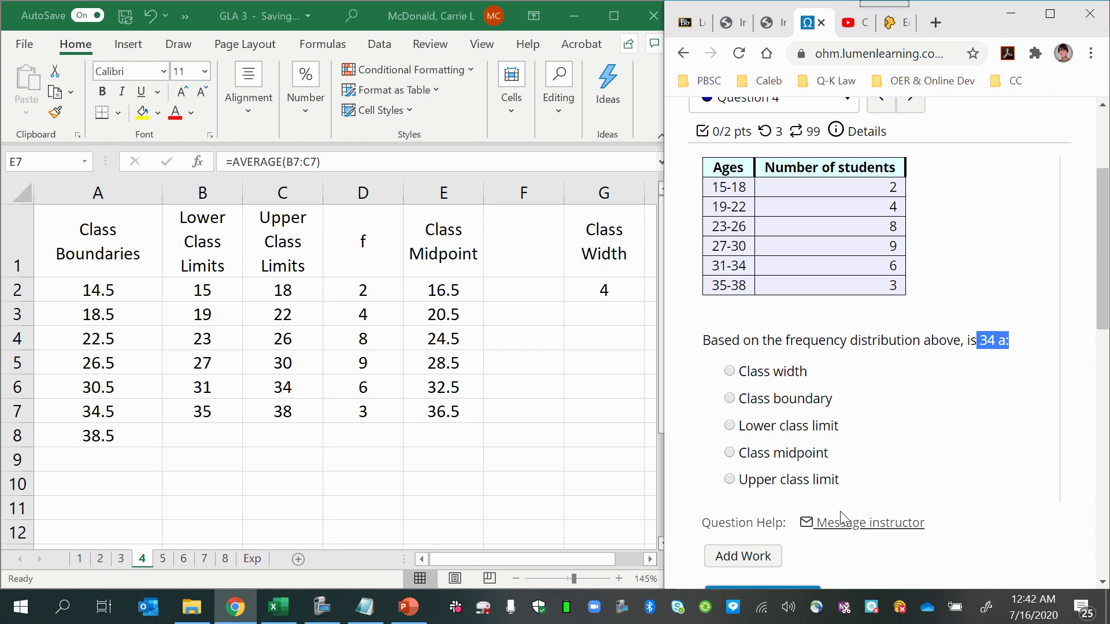
left_click(303, 385)
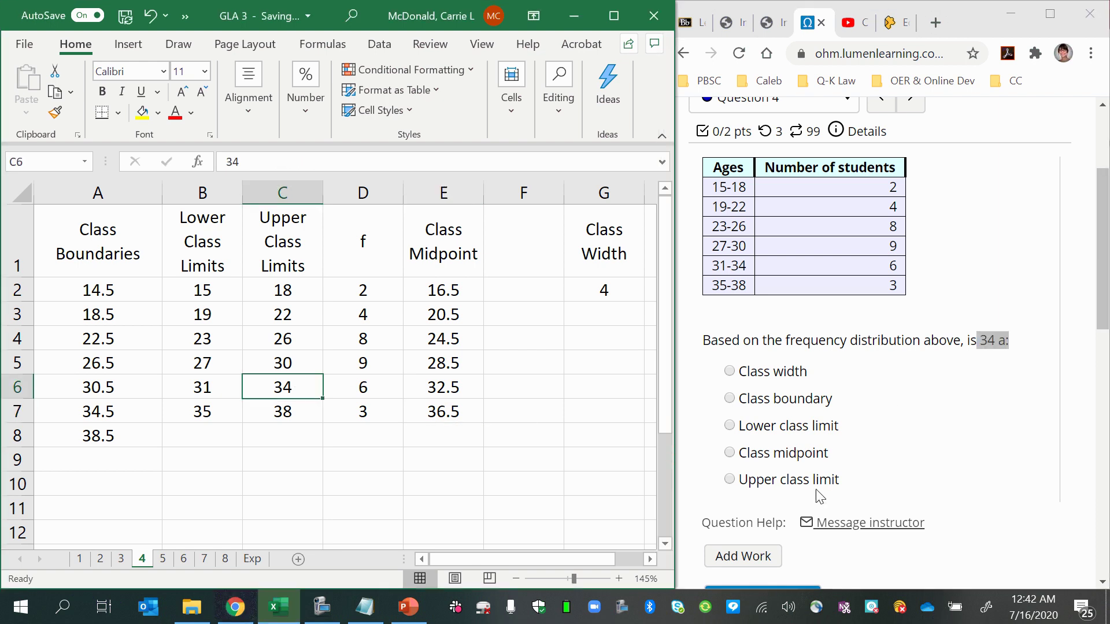
left_click(728, 485)
left_click(730, 480)
scroll(743, 402, "down", 2)
left_click(788, 497)
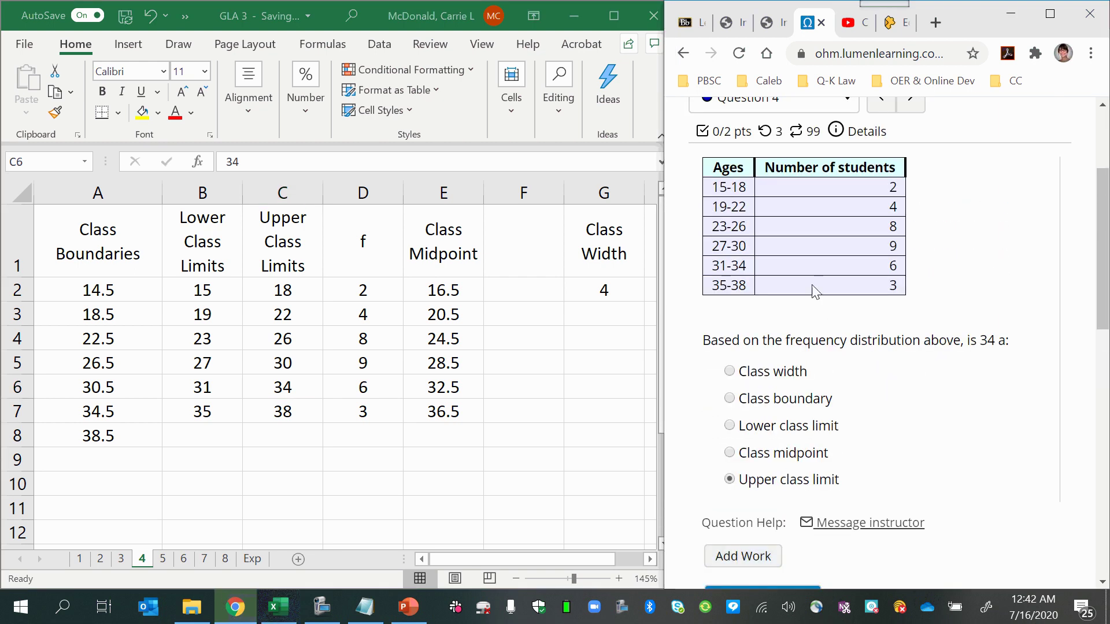